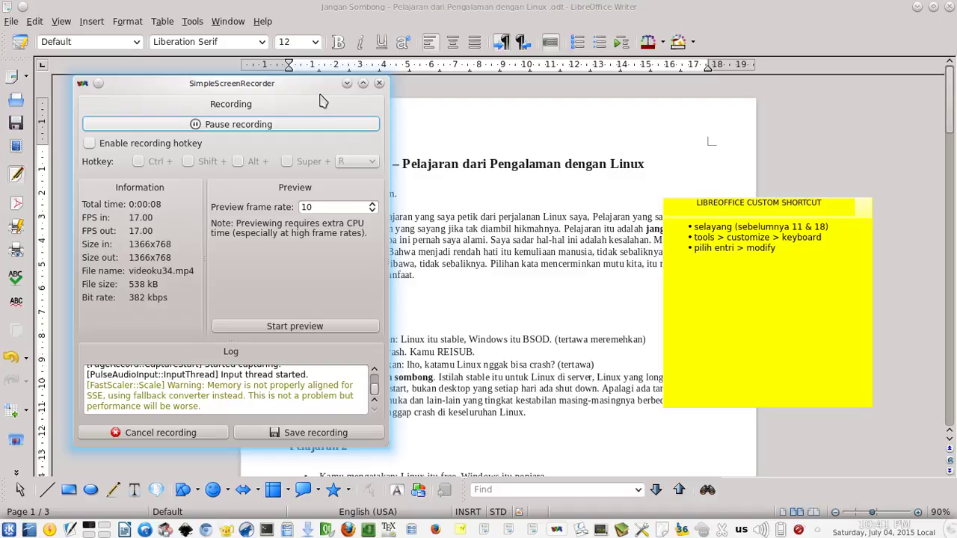
- Move the SimpleScreenRecorder window aside and minimize it so the Writer document shows
drag(323, 92, 289, 80)
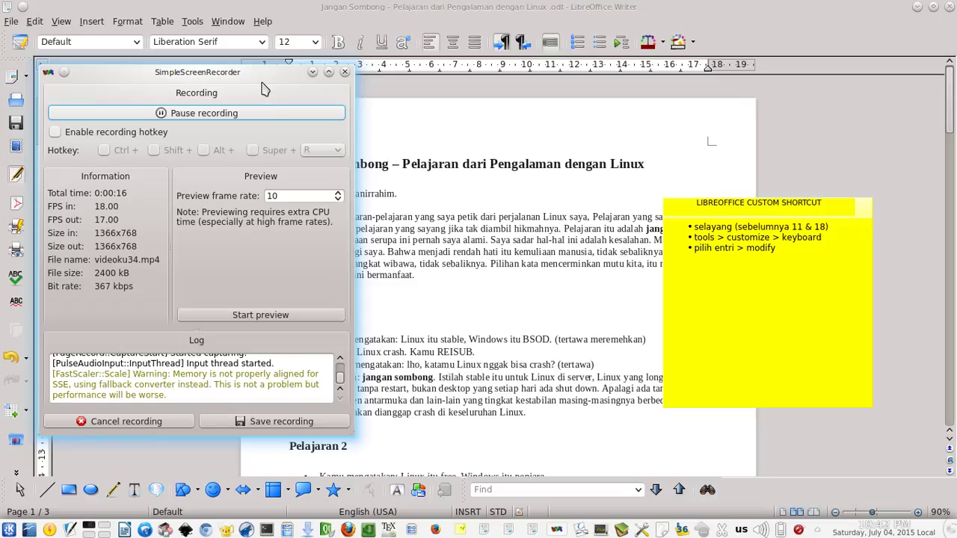
drag(291, 74, 292, 73)
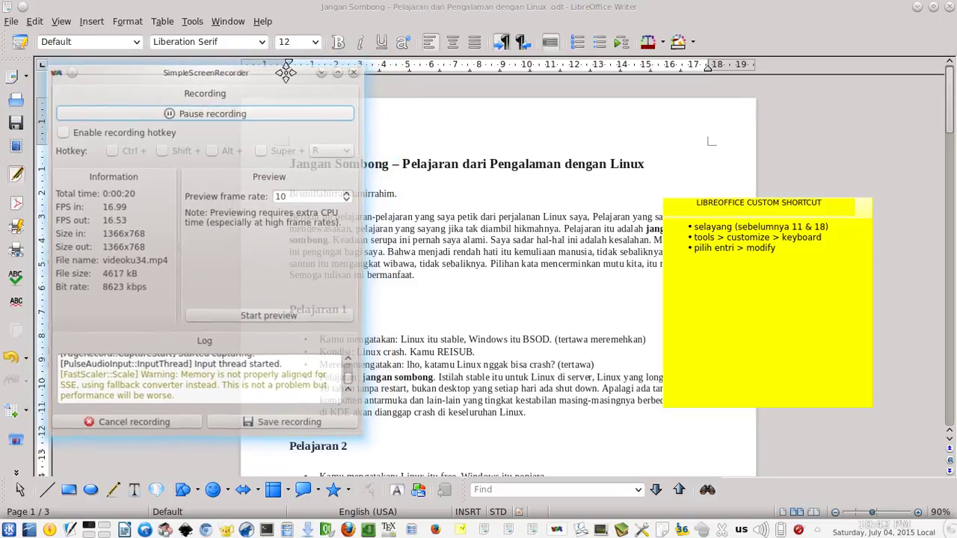
drag(291, 73, 290, 80)
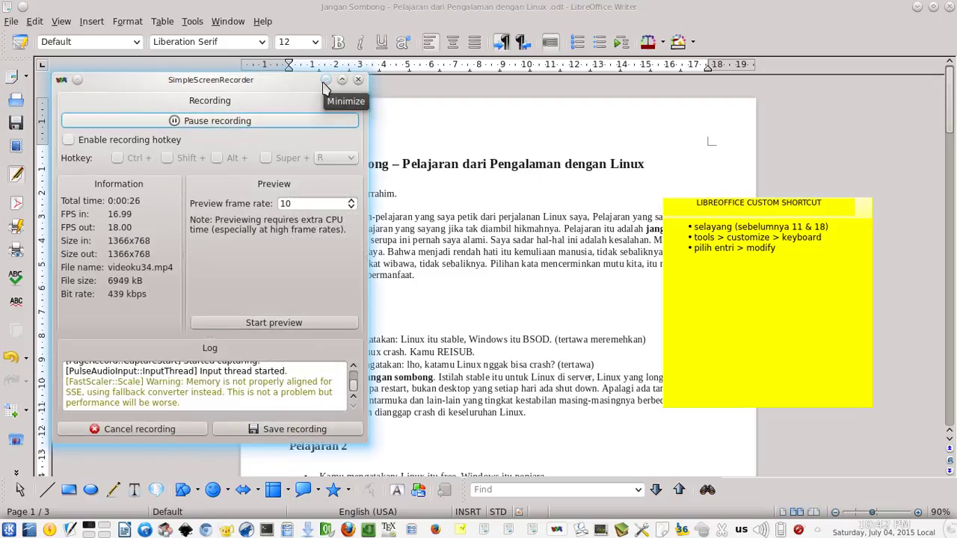
click(325, 81)
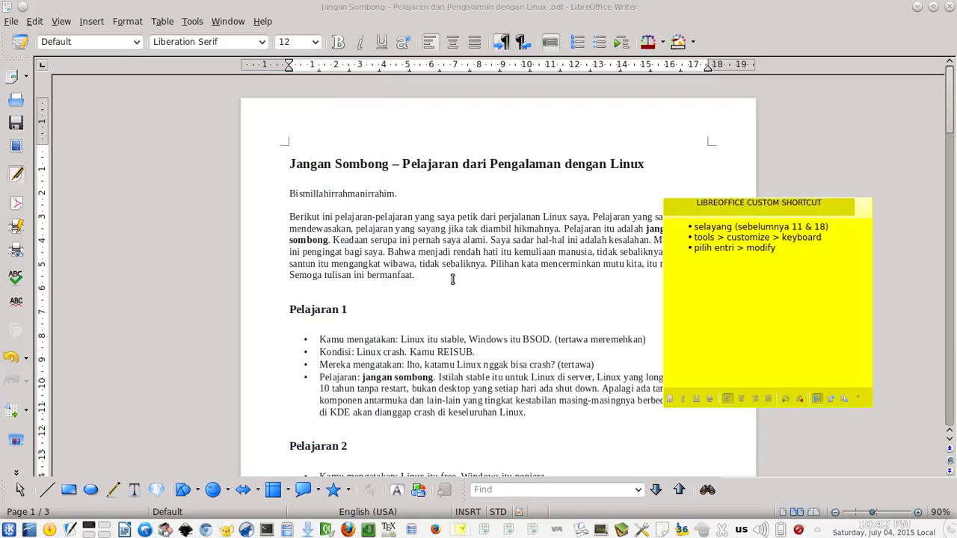
click(451, 271)
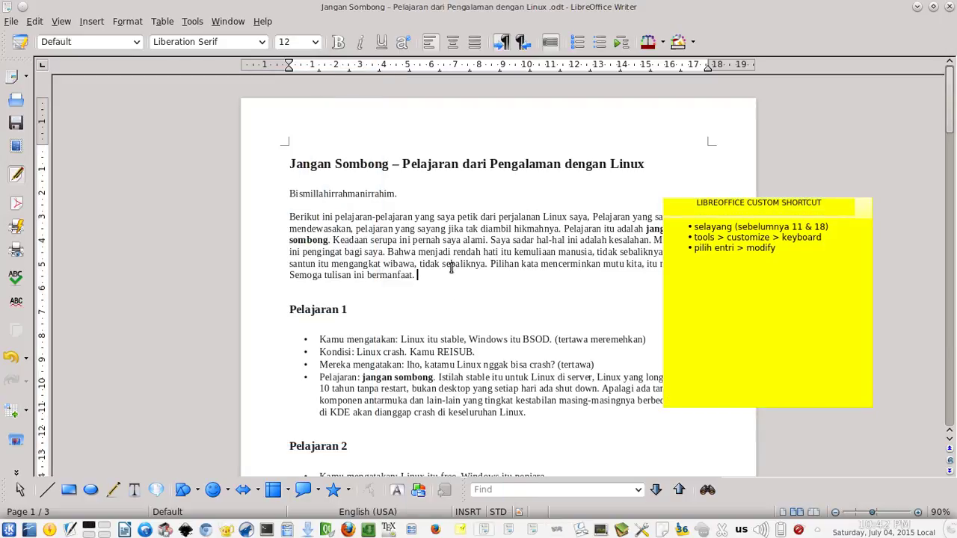
key(ctrl+alt+b)
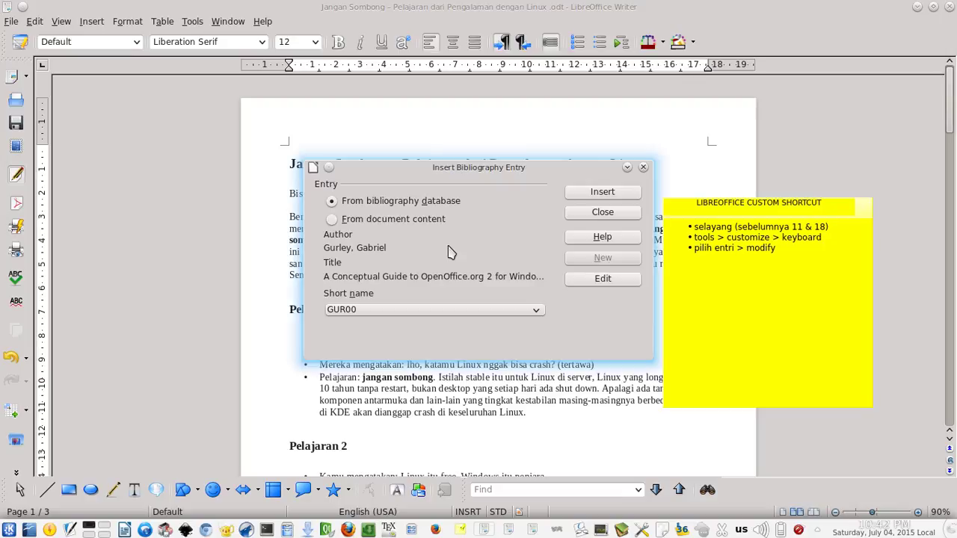
click(479, 311)
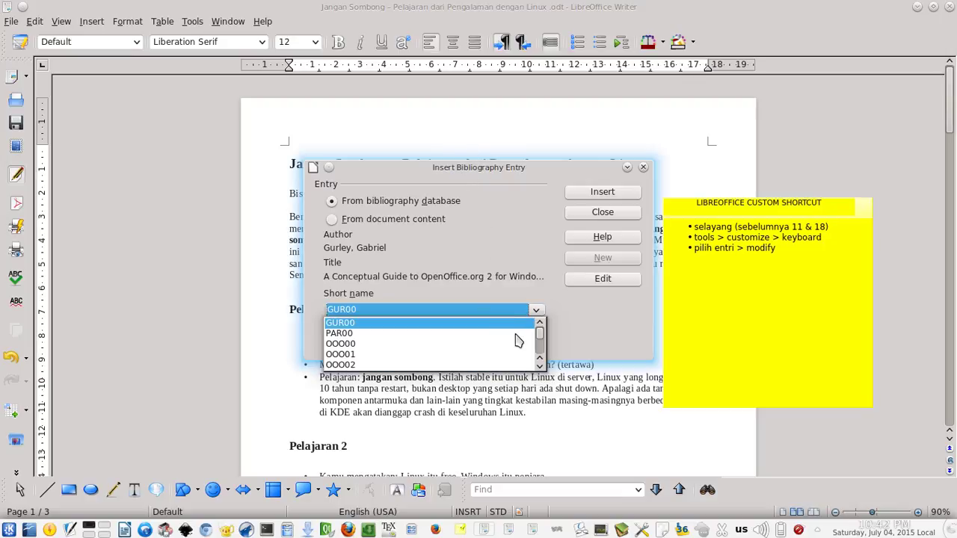
scroll(530, 341, down, 3)
scroll(531, 341, down, 3)
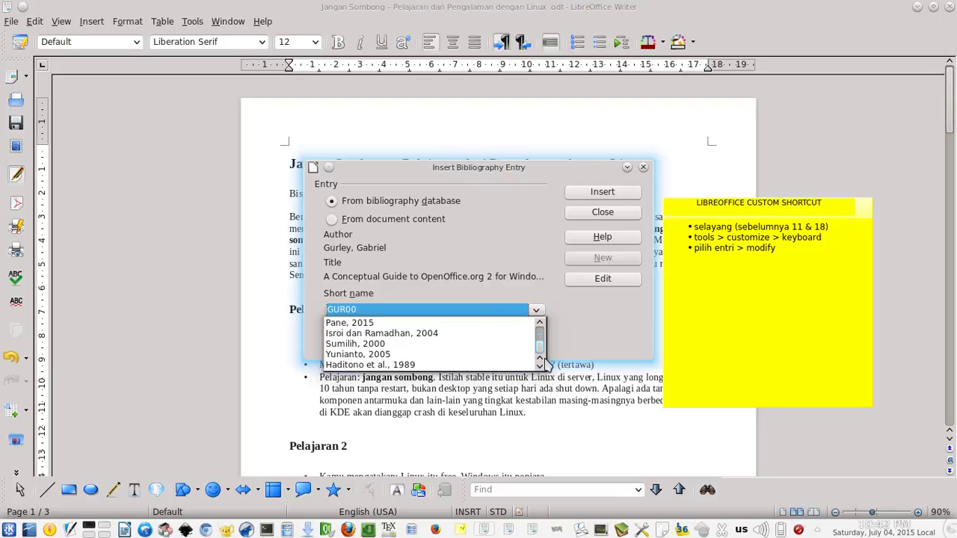
click(549, 260)
click(602, 213)
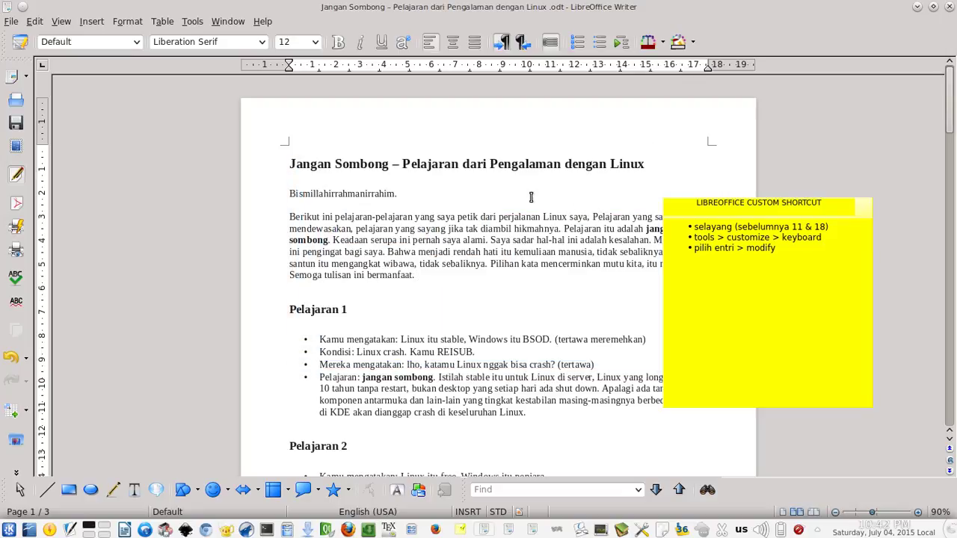
key(ctrl+shift+i)
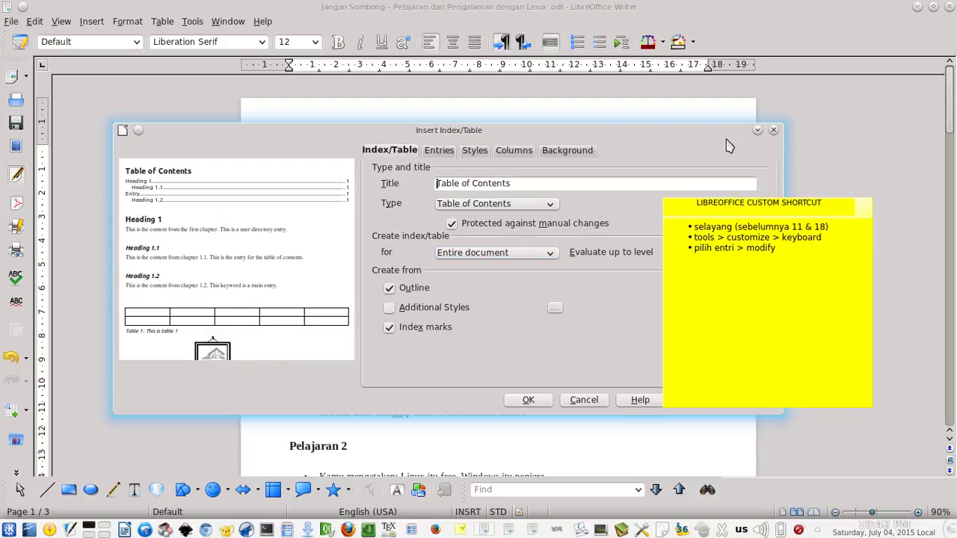
click(773, 131)
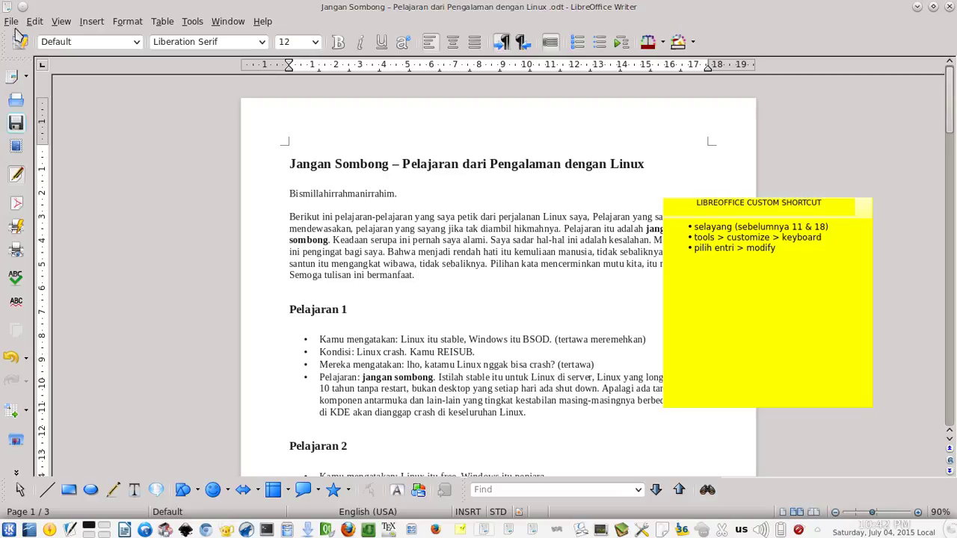
click(91, 21)
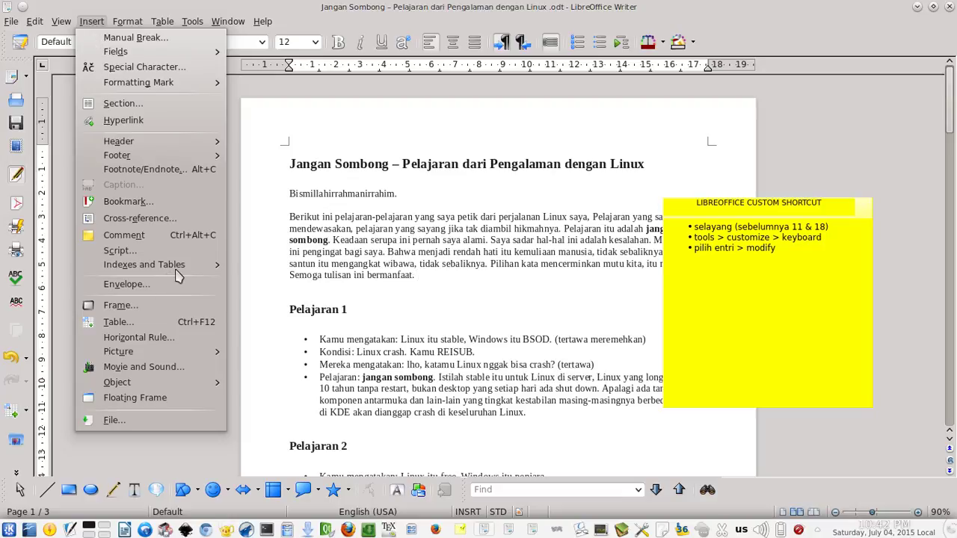
click(634, 233)
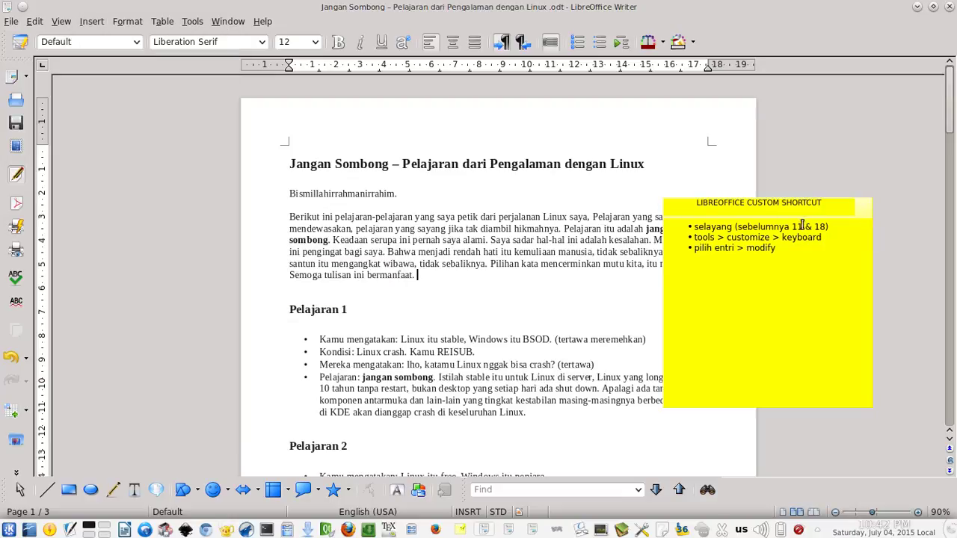
- Strike through the note line 'selayang (sebelumnya 11 & 18)'
drag(835, 227, 692, 230)
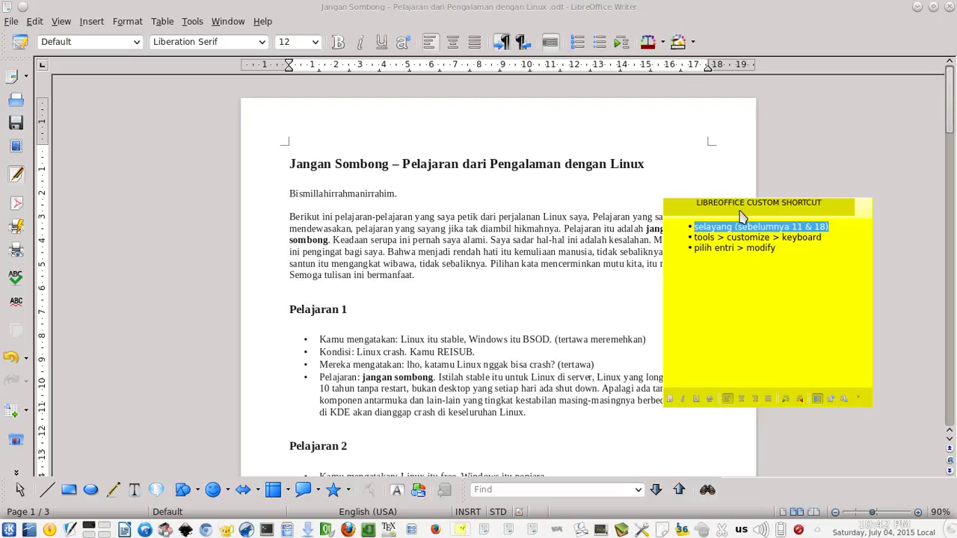
key(ctrl+b)
click(842, 238)
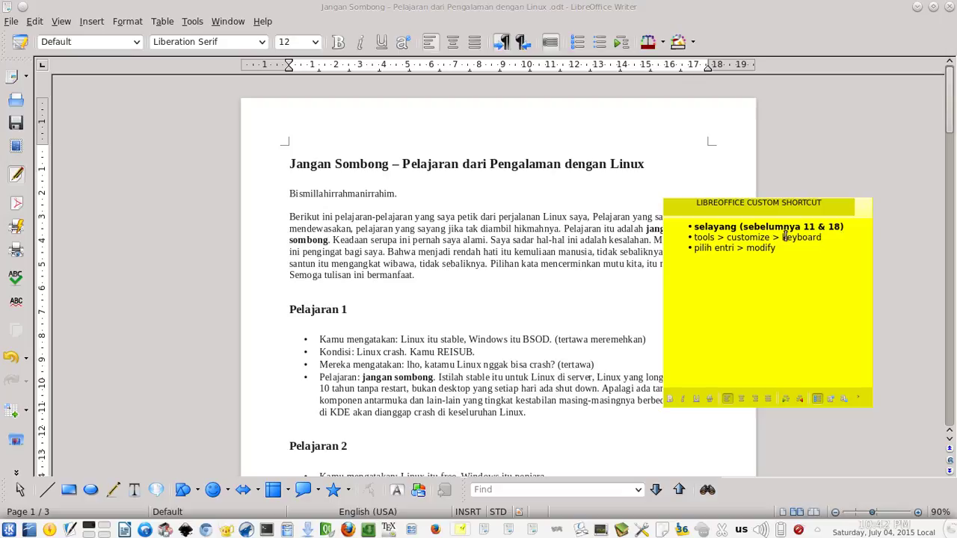
mouse_move(785, 236)
mouse_down()
mouse_move(694, 237)
mouse_move(851, 225)
mouse_up()
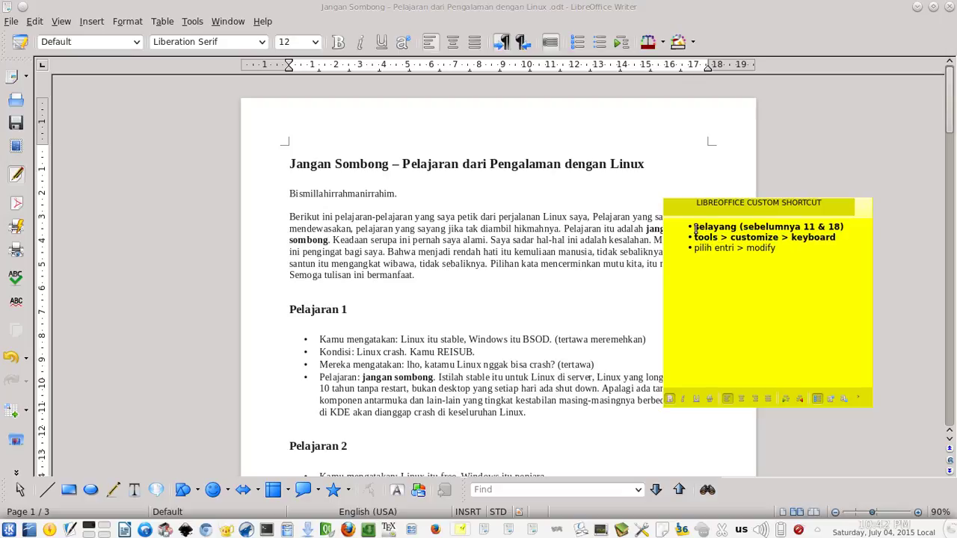
key(ctrl+shift+x)
click(839, 237)
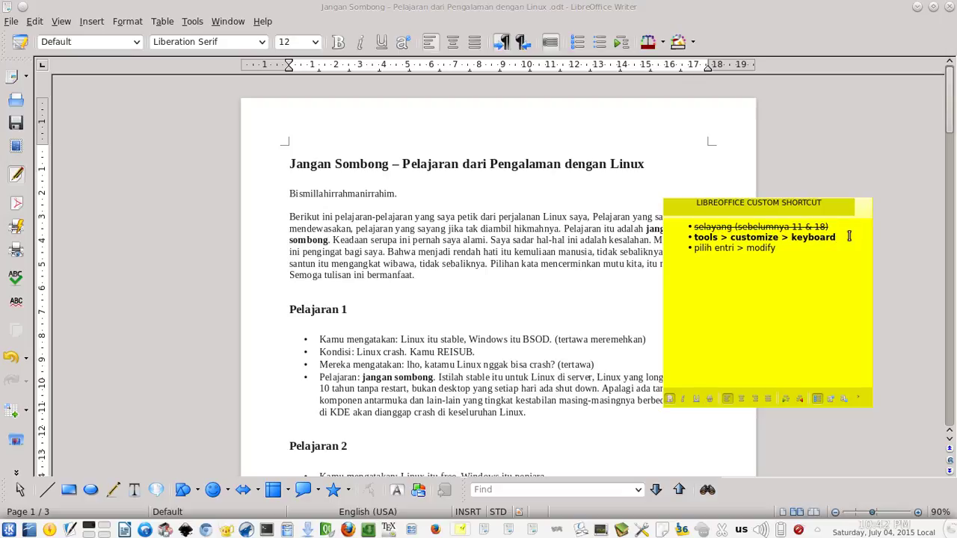
- Make 'tools > customize > keyboard' bold, undoing the accidental strikethrough
drag(829, 236, 695, 237)
key(ctrl+b)
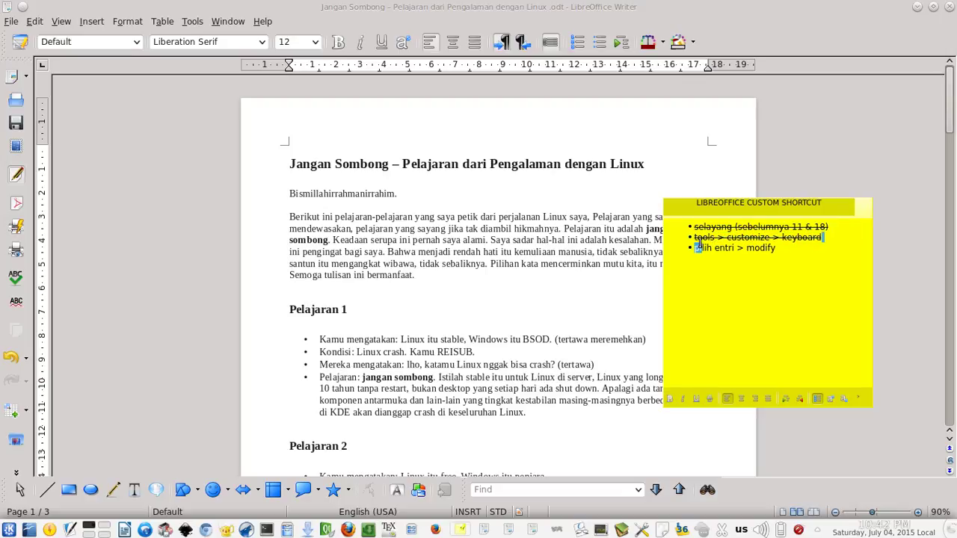
key(ctrl+shift+x)
key(ctrl+z)
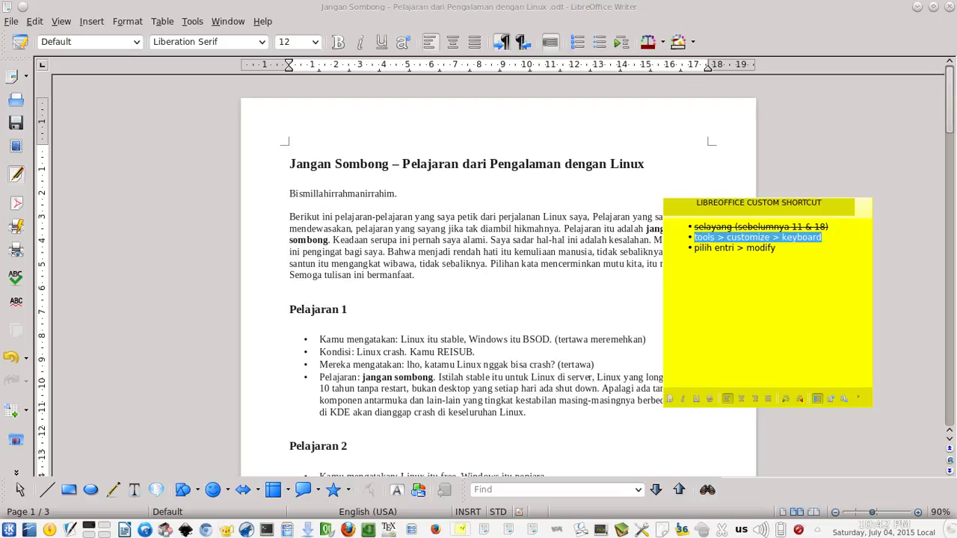
key(ctrl+z)
key(ctrl+End)
click(192, 23)
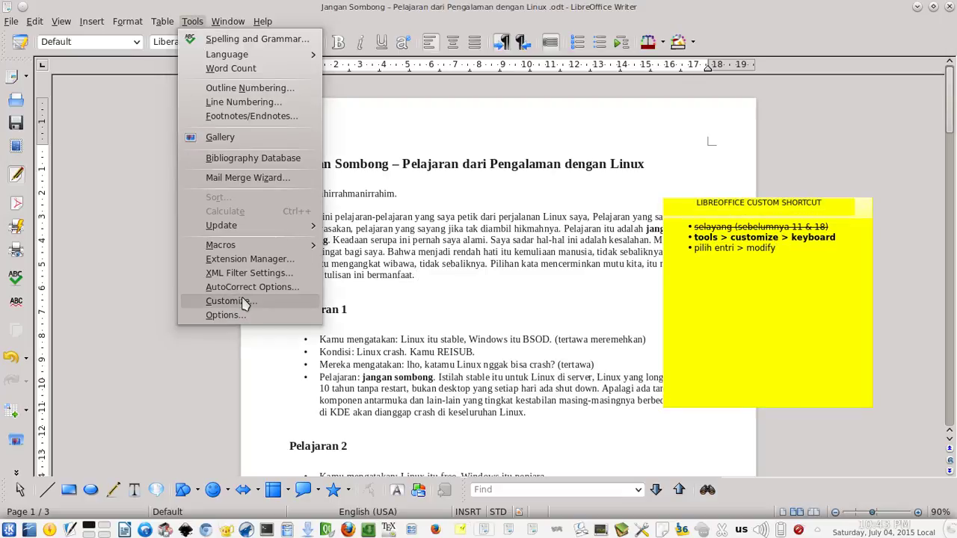
- Open Customize on the Keyboard tab and list the Insert category's functions
click(244, 302)
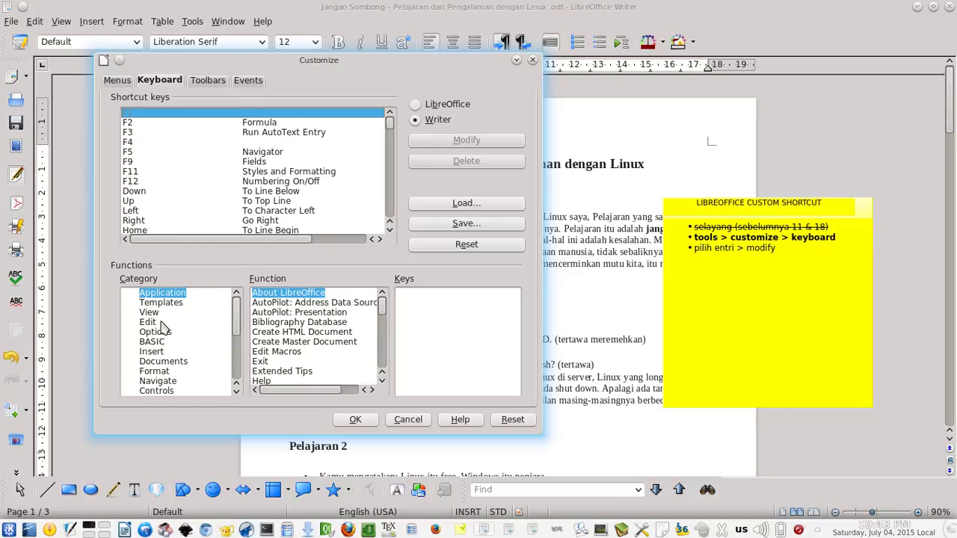
click(155, 353)
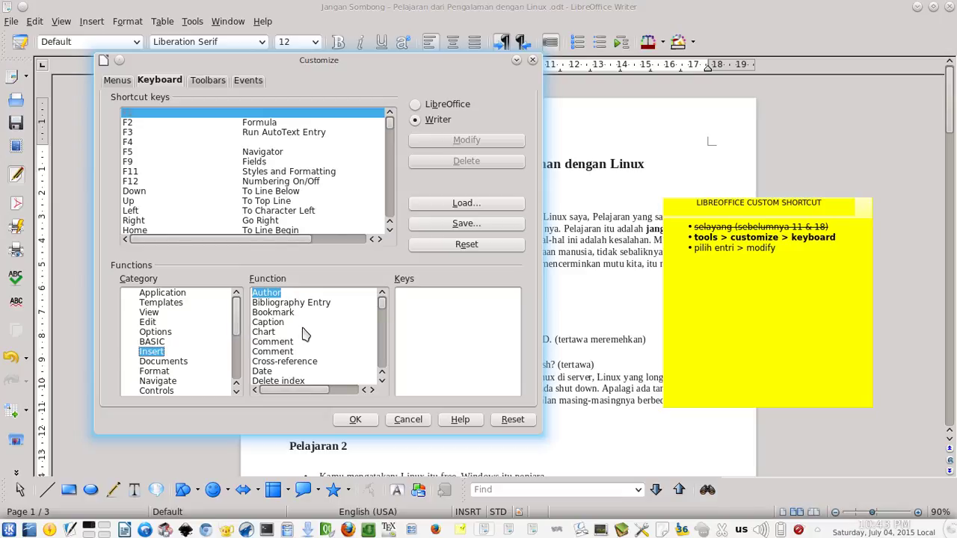
scroll(304, 334, down, 3)
scroll(317, 337, down, 2)
scroll(322, 340, down, 1)
scroll(326, 341, down, 1)
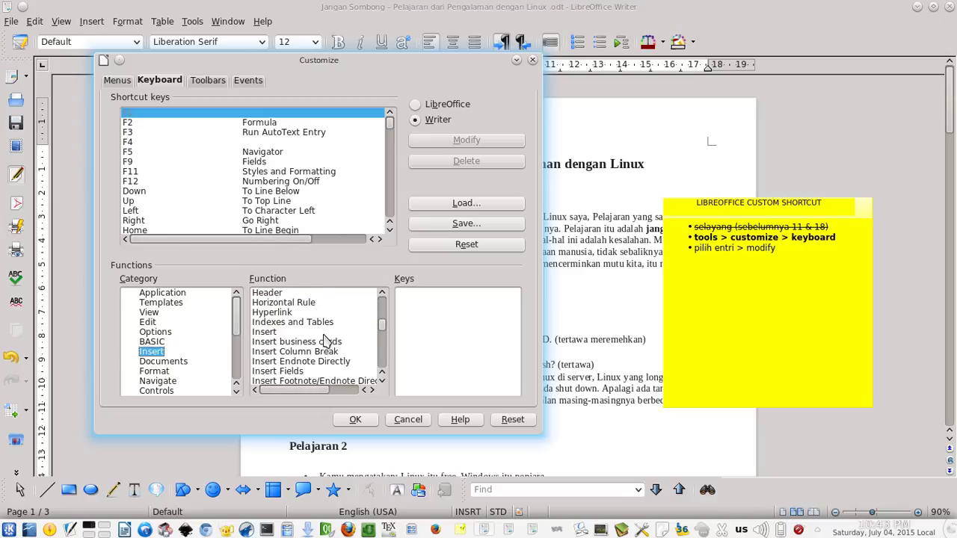
- Assign Alt+O to Insert > Indexes and Tables, keeping its existing Alt+S shortcut
click(321, 324)
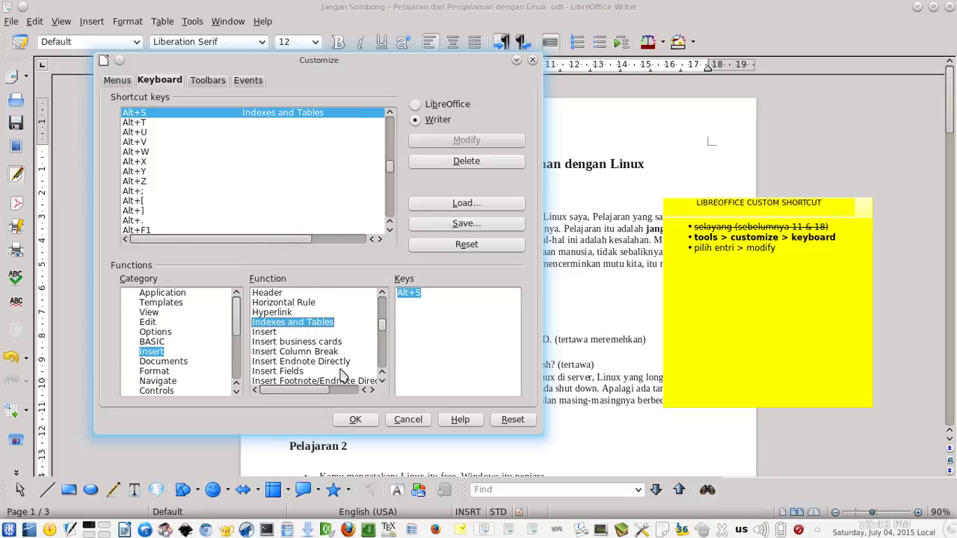
scroll(183, 166, up, 2)
scroll(160, 149, up, 1)
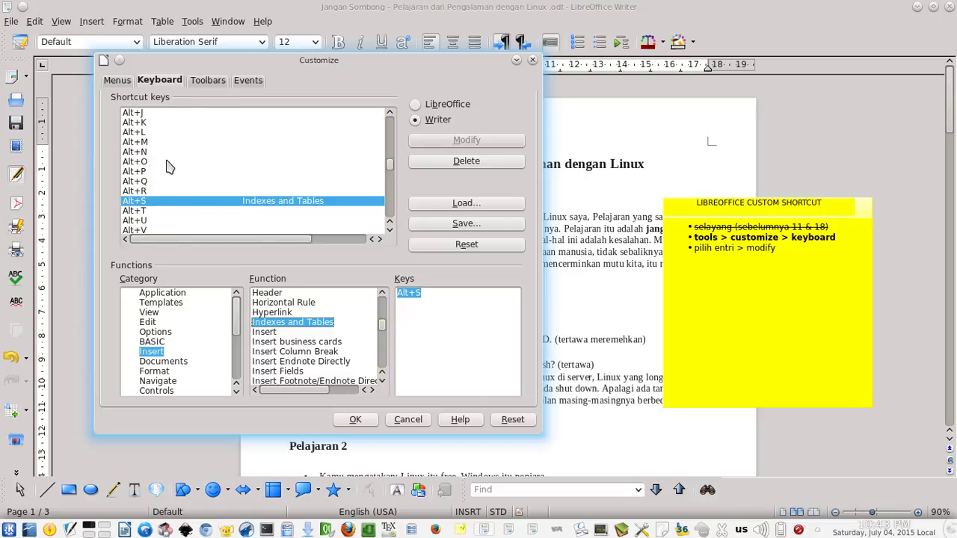
scroll(194, 138, up, 1)
scroll(209, 123, up, 1)
scroll(200, 149, down, 2)
click(166, 161)
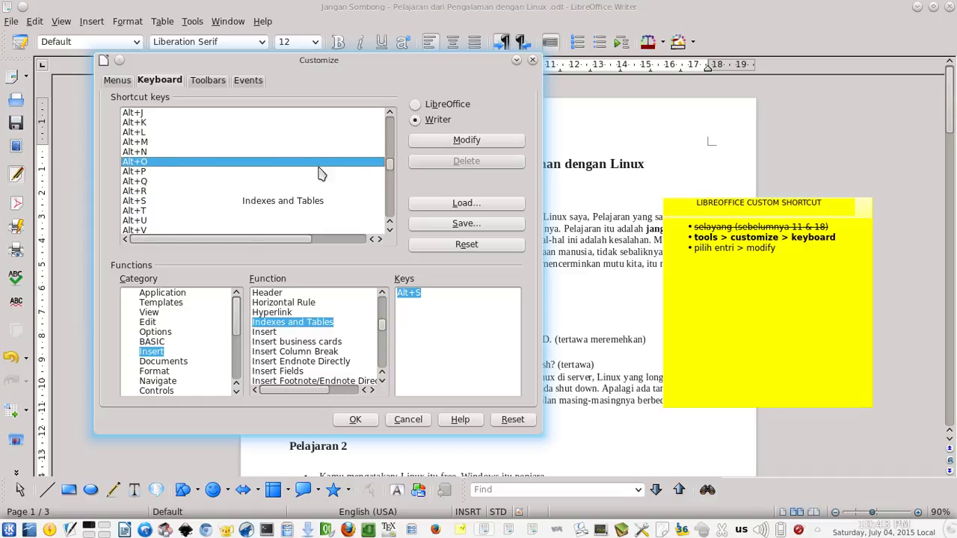
click(434, 146)
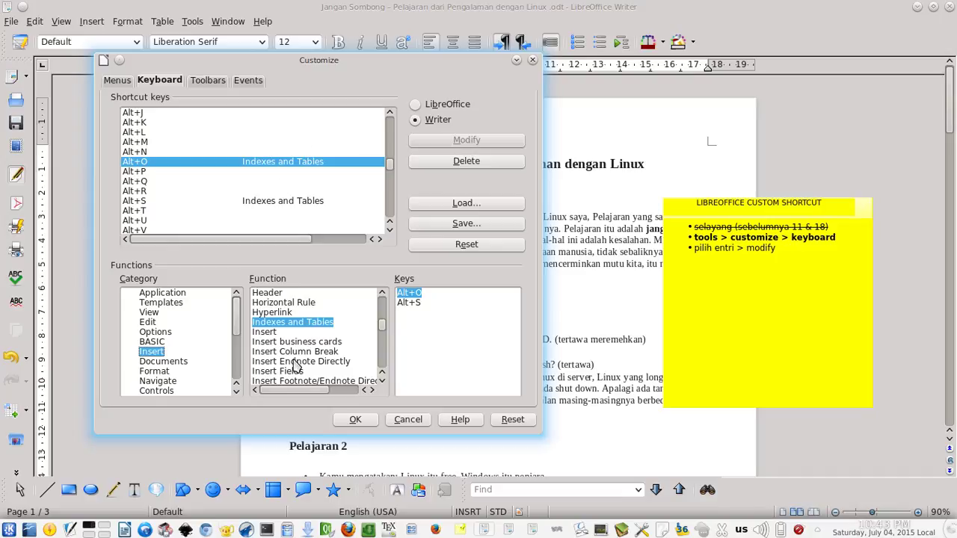
- Find and select Bibliography Entry in the Insert functions list
scroll(336, 362, down, 1)
scroll(334, 357, down, 1)
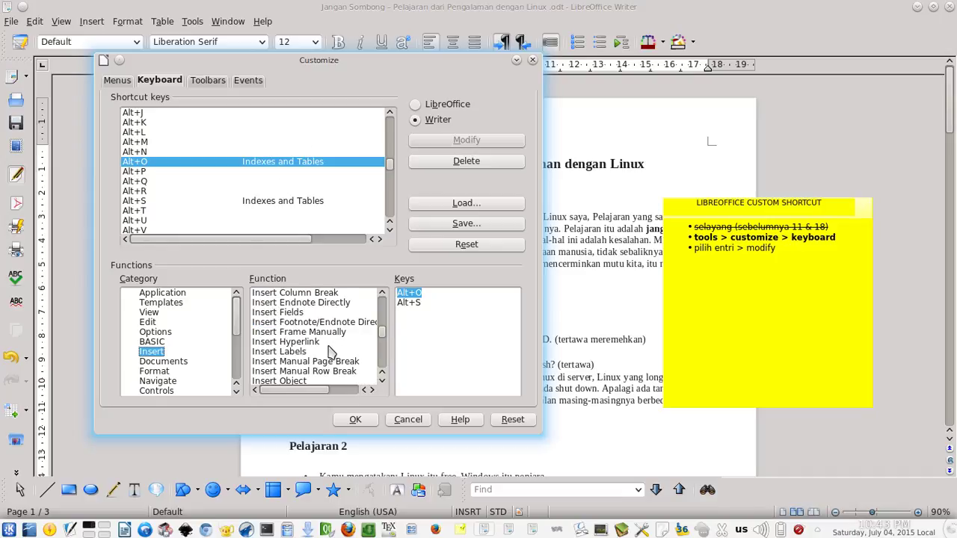
scroll(321, 346, down, 1)
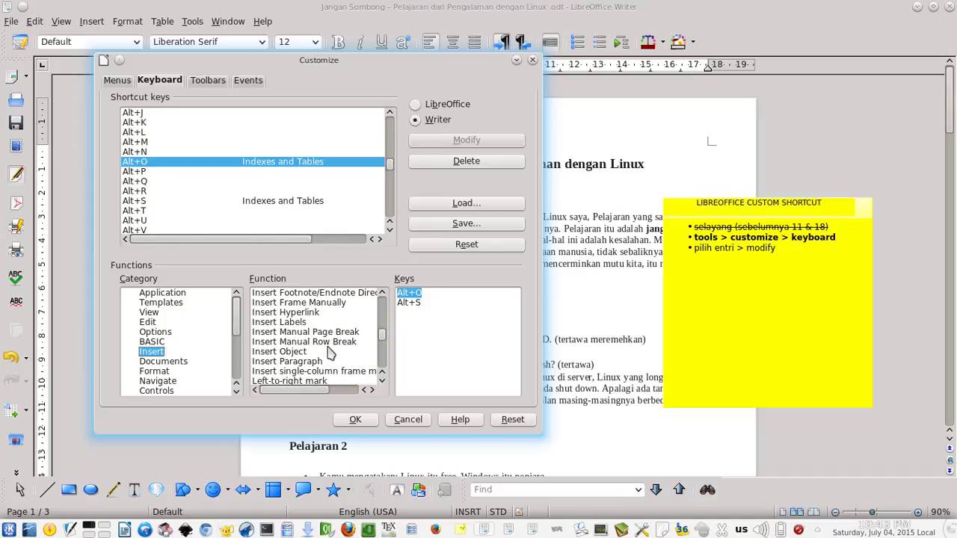
scroll(327, 353, down, 1)
scroll(322, 353, down, 1)
scroll(324, 346, down, 1)
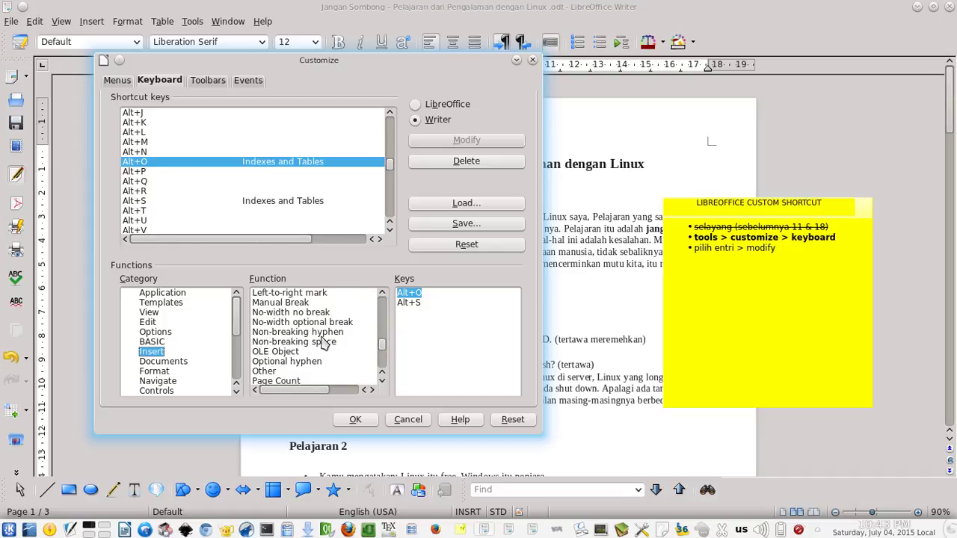
scroll(322, 342, down, 1)
scroll(322, 344, down, 1)
scroll(323, 345, down, 1)
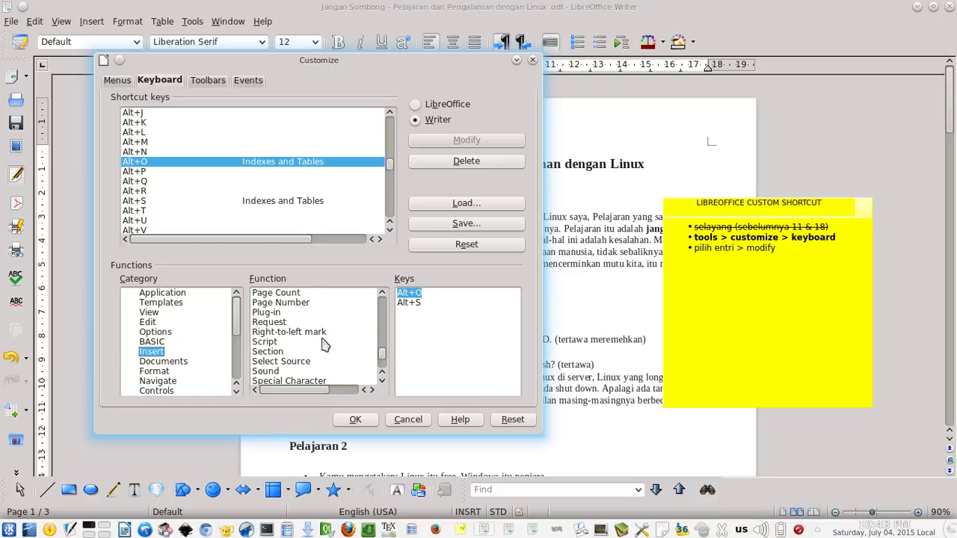
scroll(323, 345, down, 1)
scroll(323, 348, up, 4)
scroll(324, 349, up, 4)
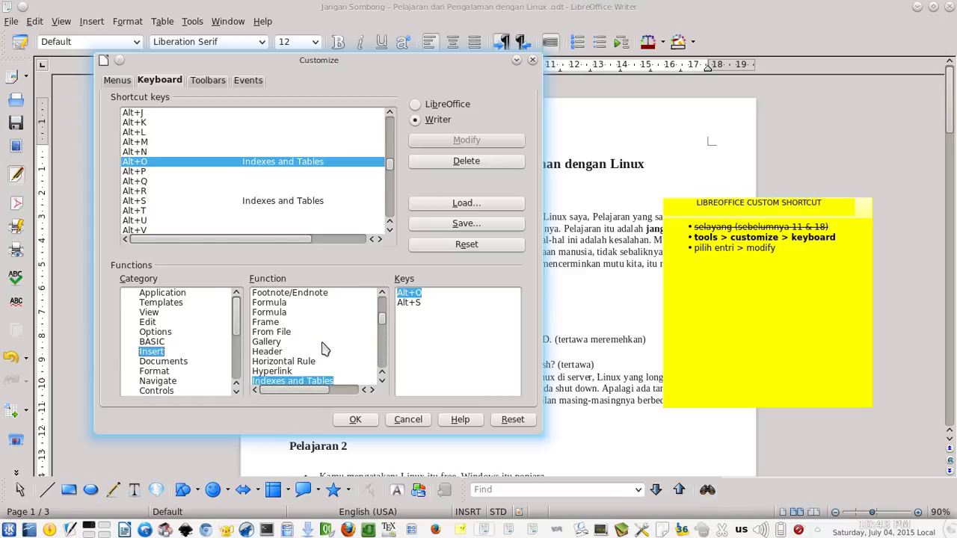
scroll(323, 348, up, 4)
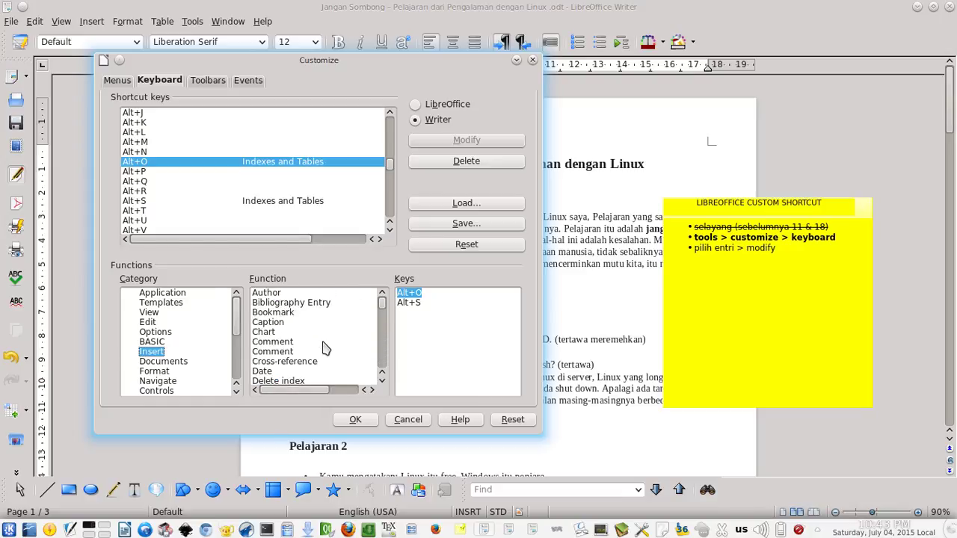
click(303, 303)
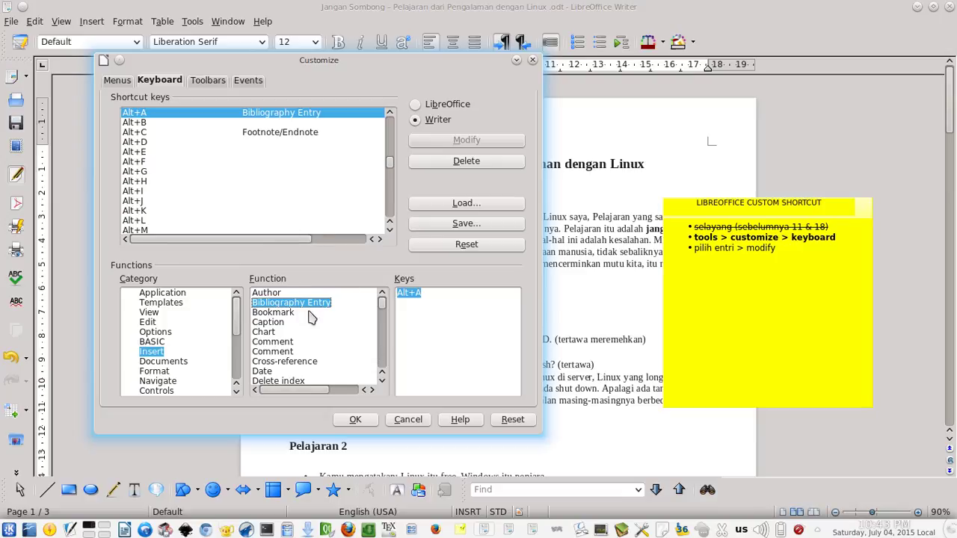
- Bind the unused Alt+J to Bibliography Entry and confirm the Customize dialog
scroll(243, 176, up, 2)
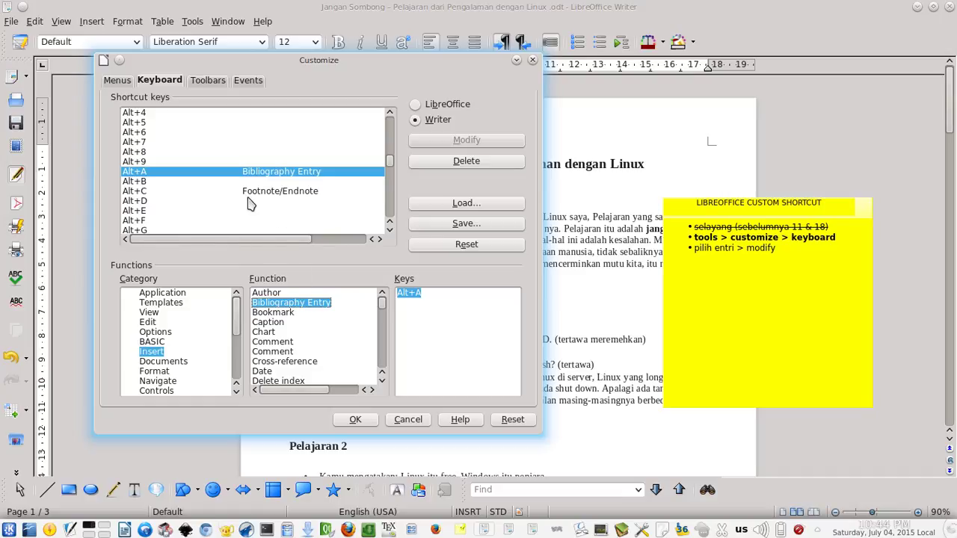
scroll(247, 195, up, 2)
scroll(246, 196, down, 2)
scroll(247, 196, down, 4)
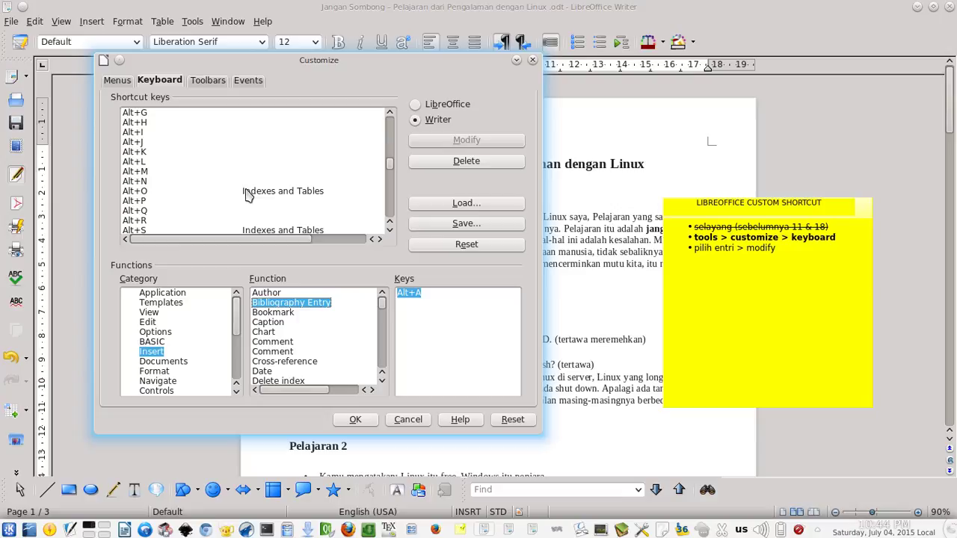
click(275, 143)
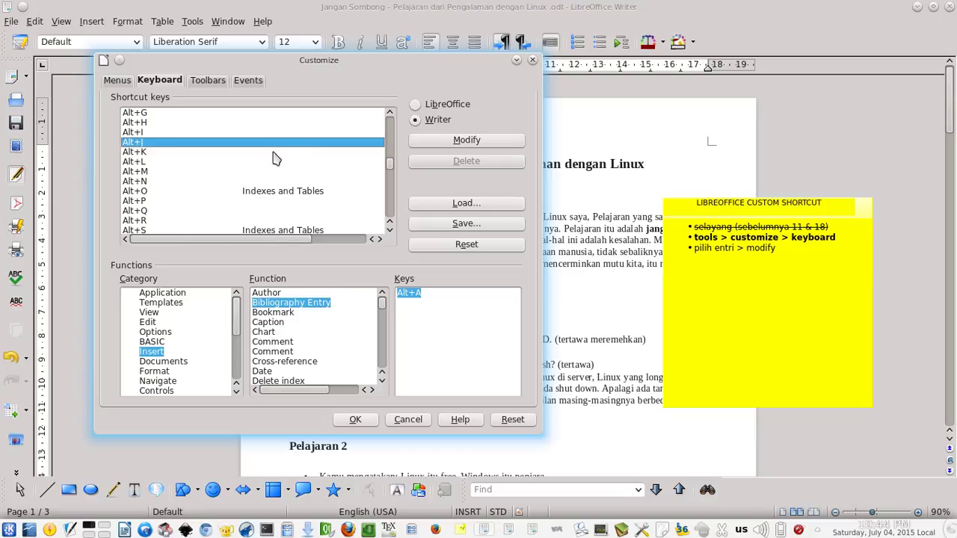
click(448, 142)
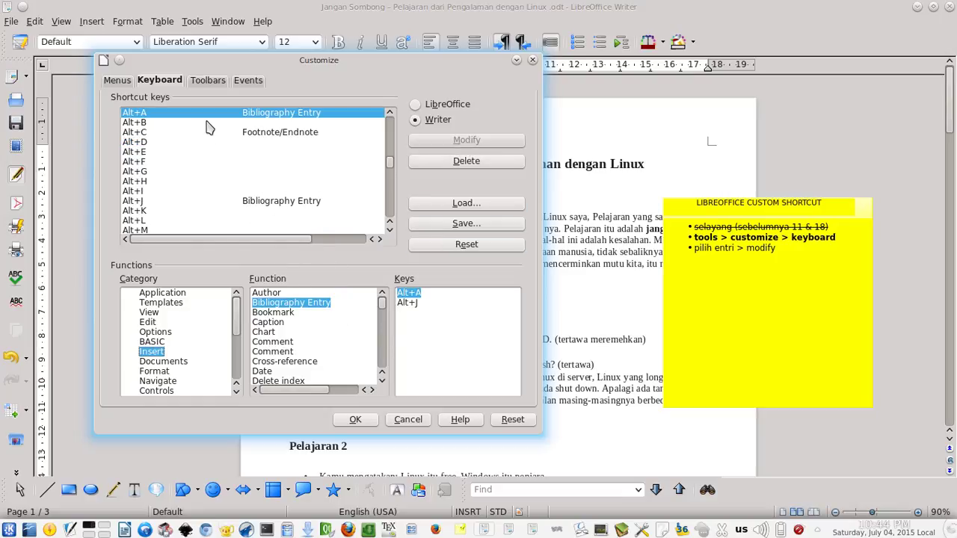
click(355, 420)
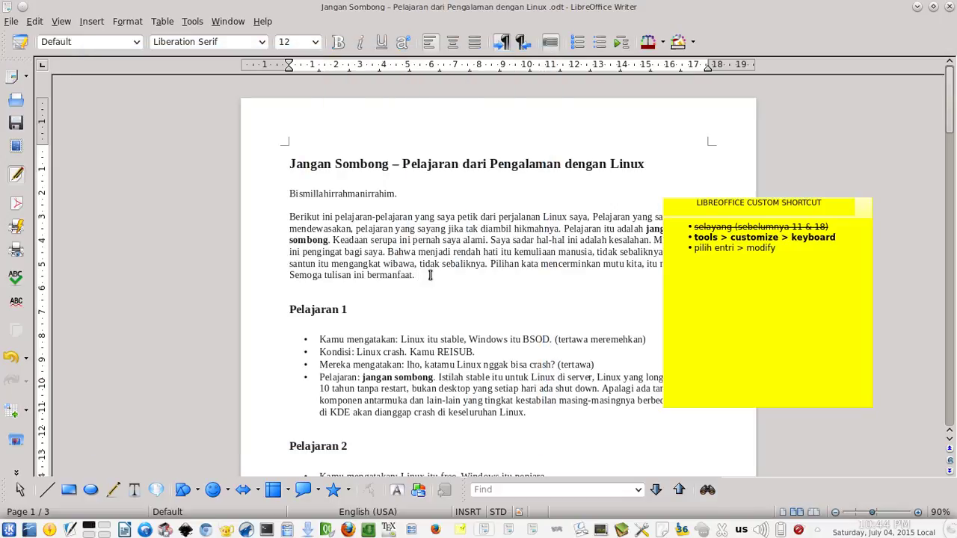
- Test the new shortcut three times, closing the Insert Bibliography Entry dialog each time
key(ctrl+shift+b)
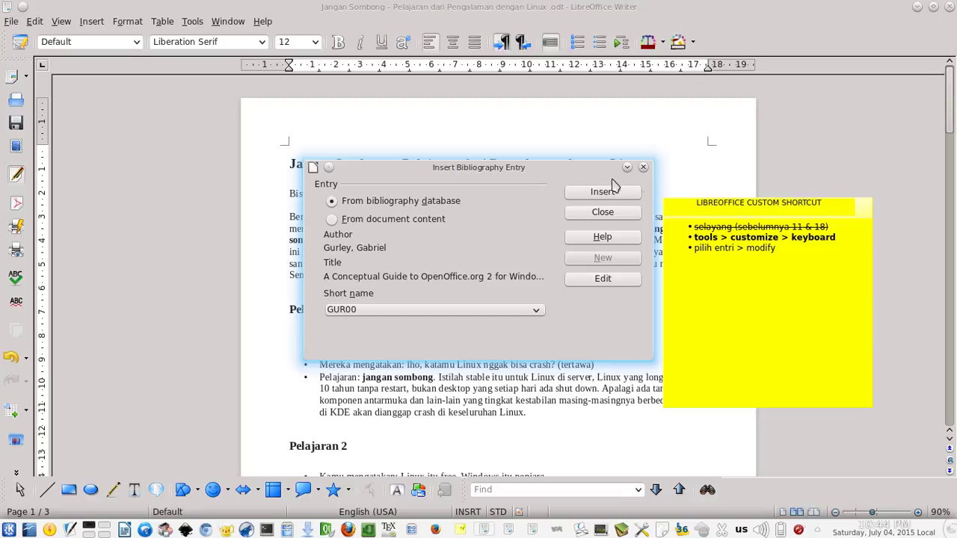
click(643, 167)
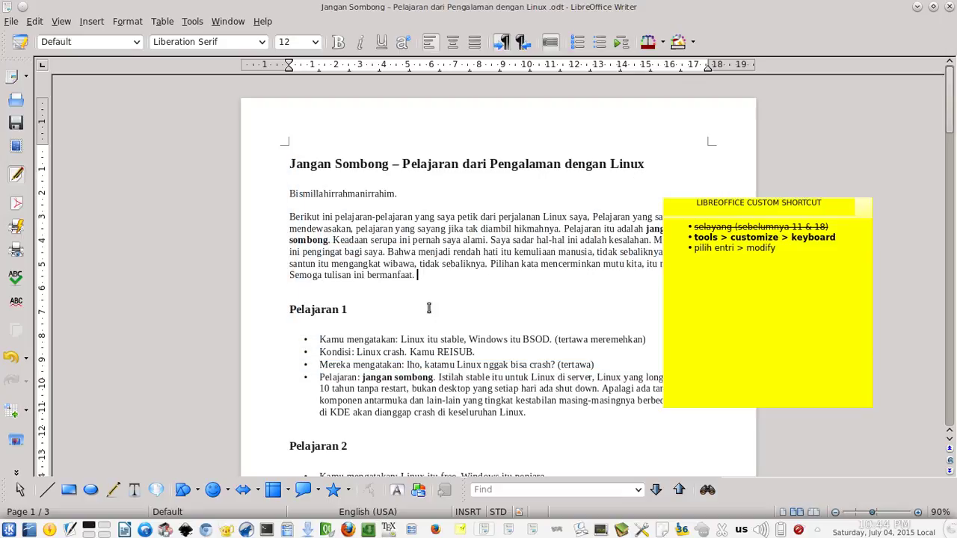
key(ctrl+shift+b)
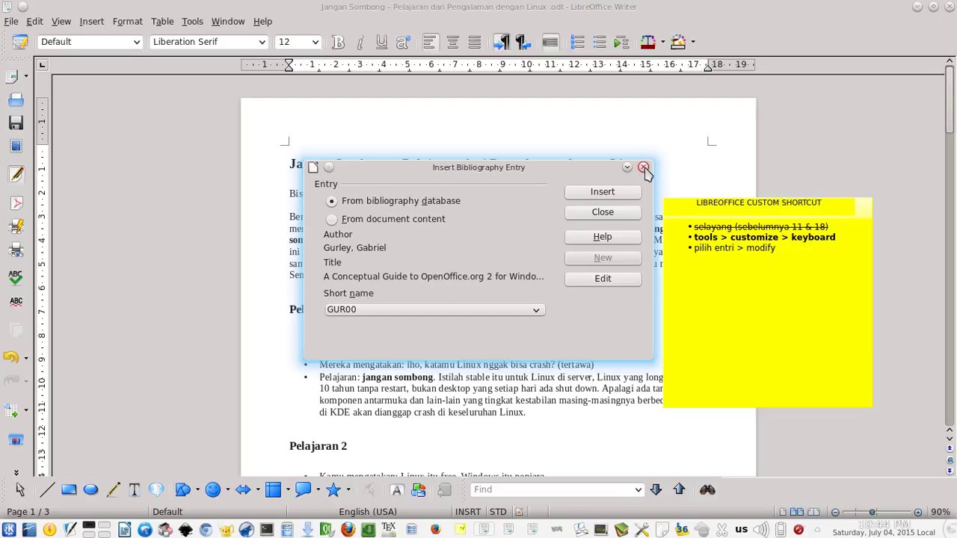
click(642, 167)
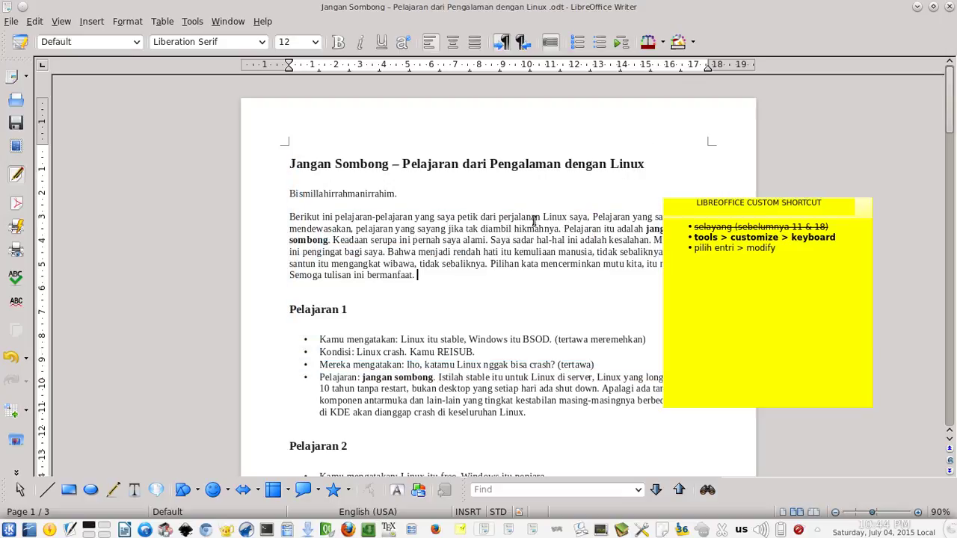
key(ctrl+shift+b)
key(Escape)
click(85, 24)
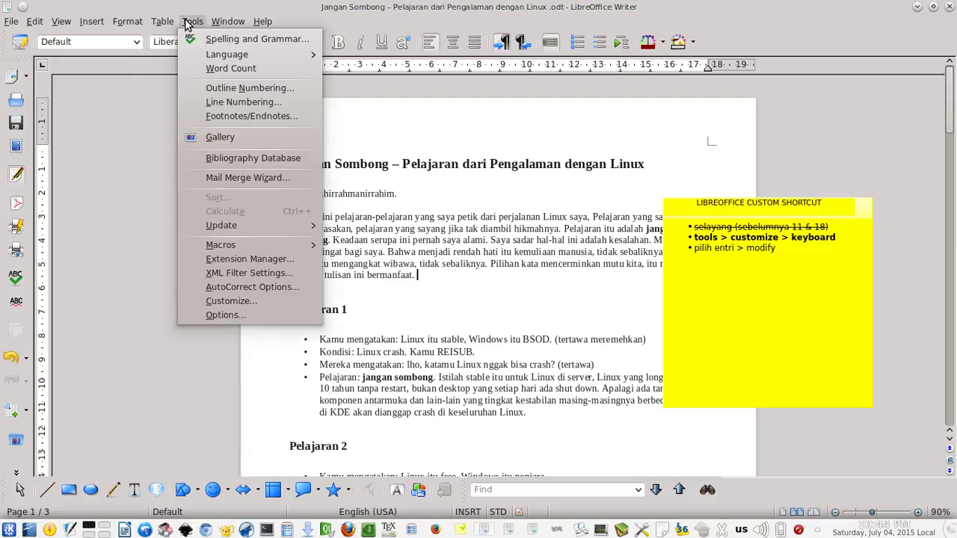
- In Customize > Keyboard, select Manual Break from the Insert category
click(261, 302)
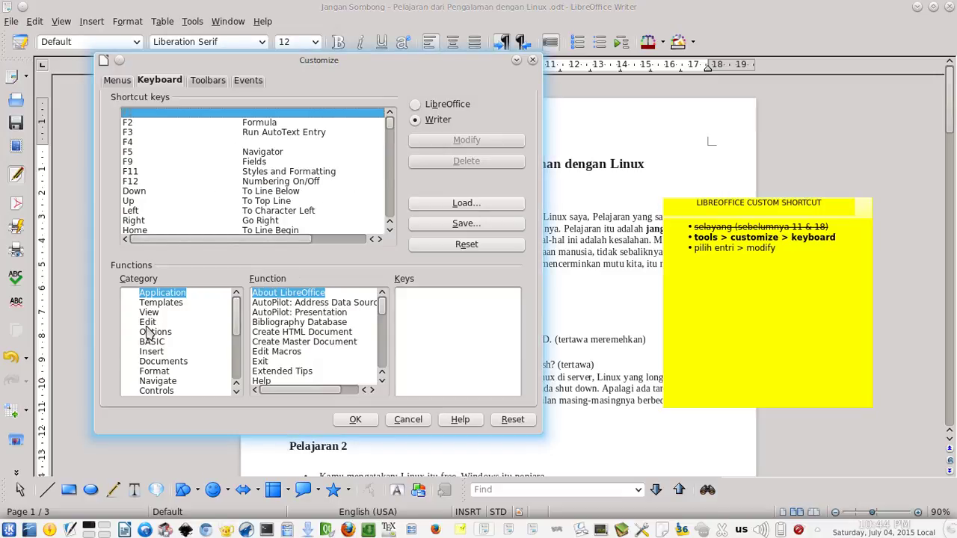
click(152, 351)
scroll(303, 323, down, 1)
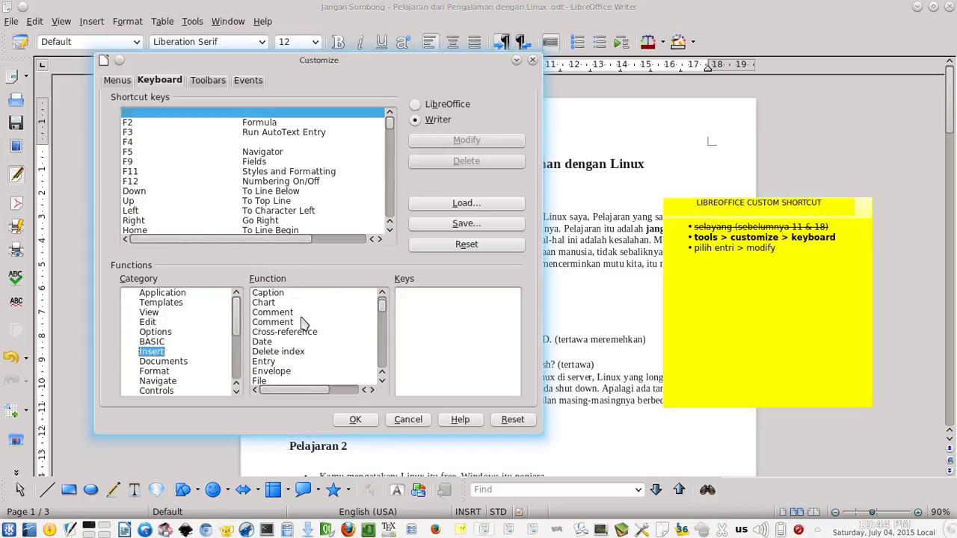
scroll(306, 325, down, 4)
scroll(310, 328, down, 1)
scroll(317, 340, down, 2)
scroll(319, 345, up, 1)
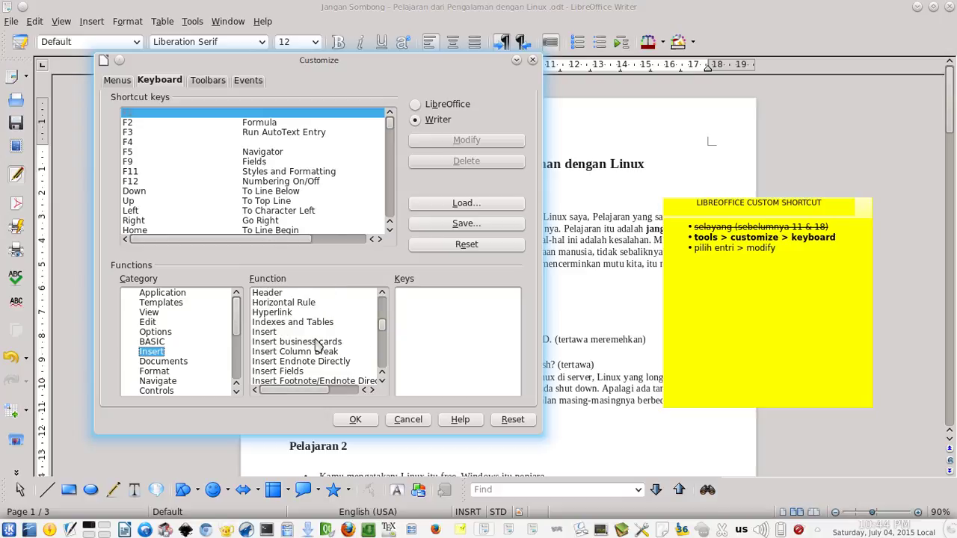
scroll(319, 346, down, 3)
scroll(319, 346, down, 2)
scroll(317, 347, down, 2)
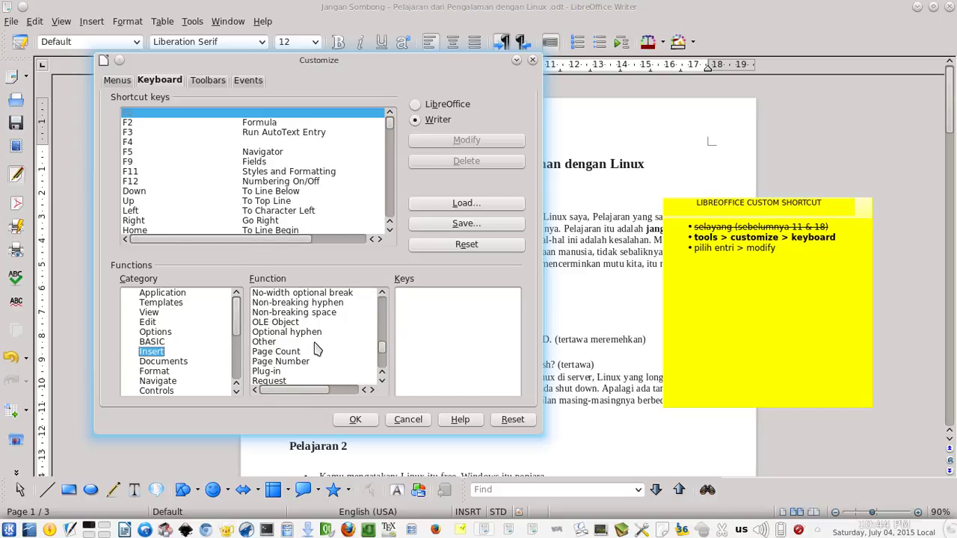
scroll(317, 348, up, 2)
click(310, 332)
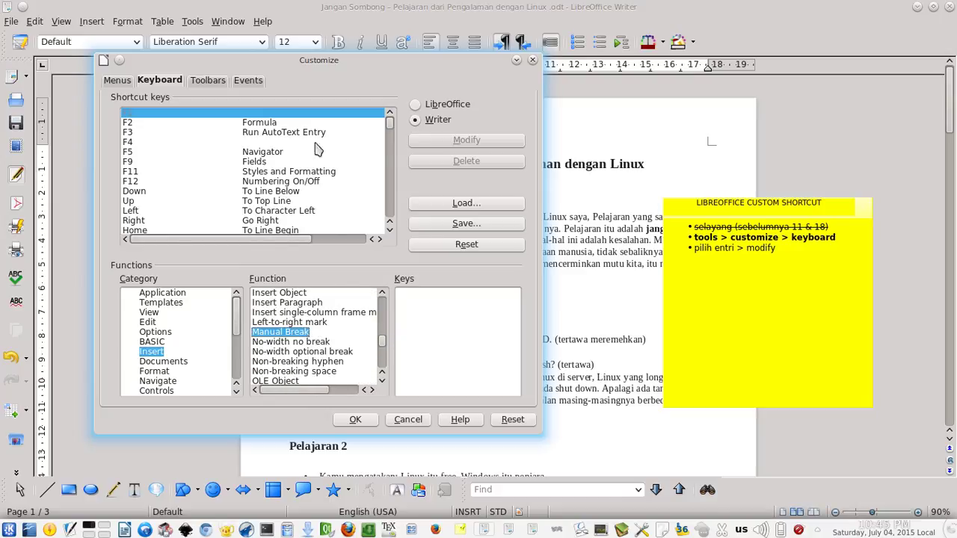
- Bind Alt+U to Manual Break and save the change with OK
drag(389, 123, 393, 228)
scroll(239, 198, up, 10)
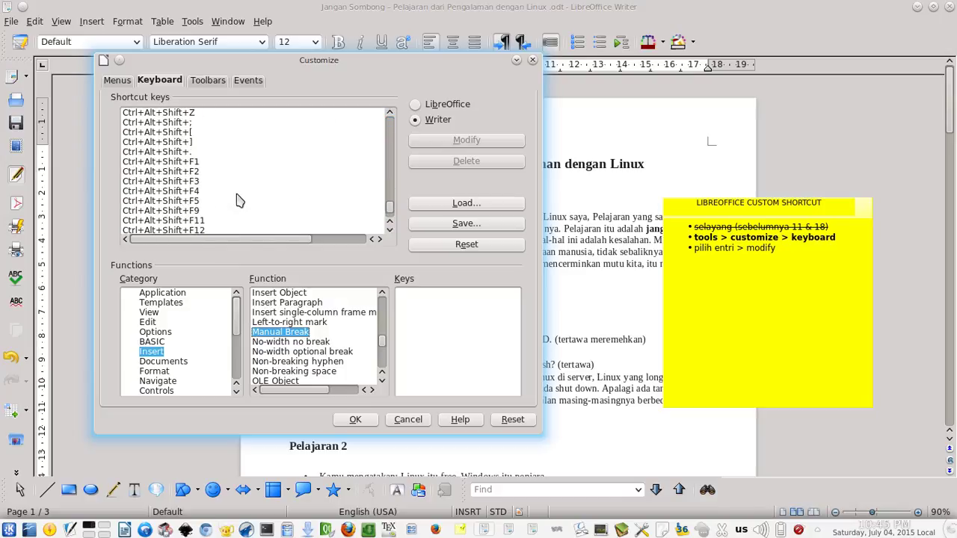
scroll(237, 201, up, 9)
scroll(238, 200, up, 1)
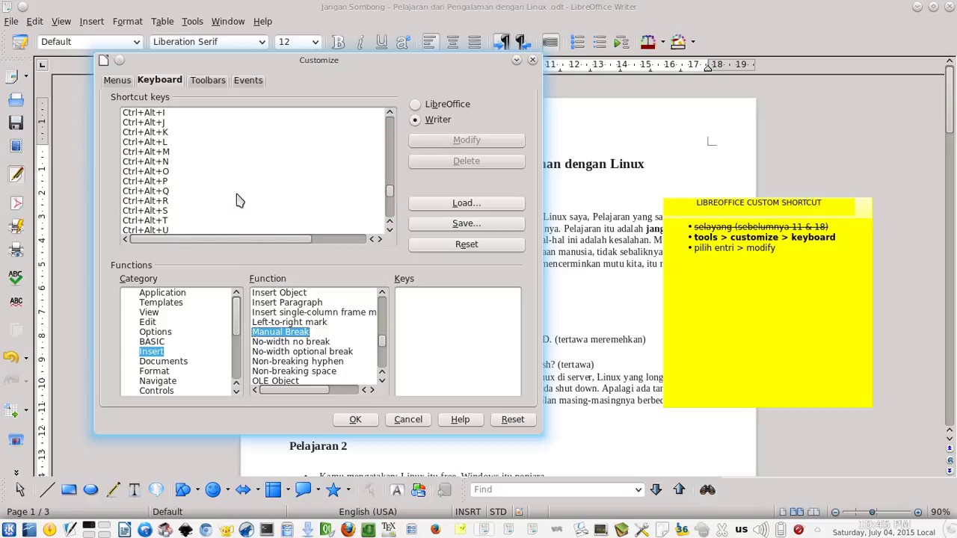
scroll(238, 200, up, 1)
scroll(238, 201, up, 3)
scroll(238, 201, up, 2)
scroll(237, 200, up, 2)
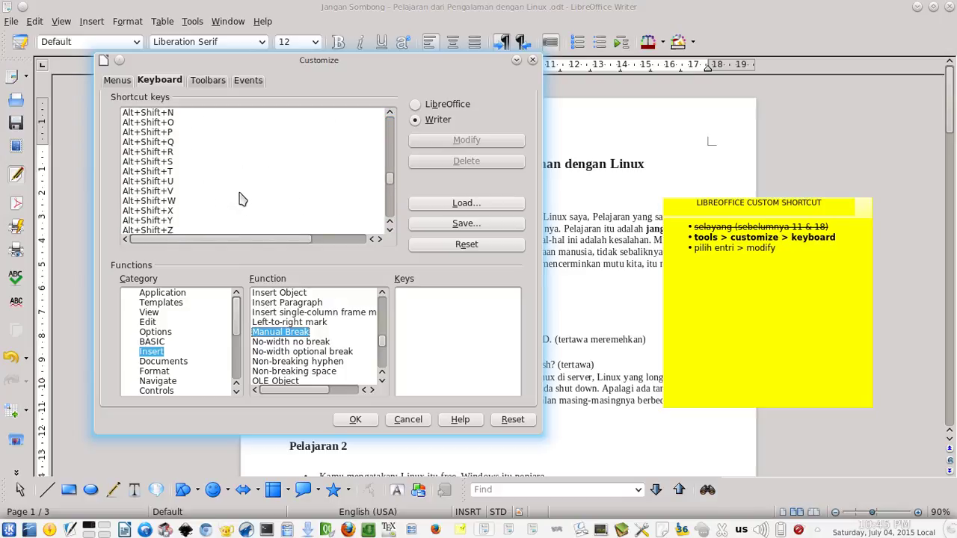
scroll(239, 198, up, 2)
scroll(240, 198, up, 3)
scroll(241, 198, up, 1)
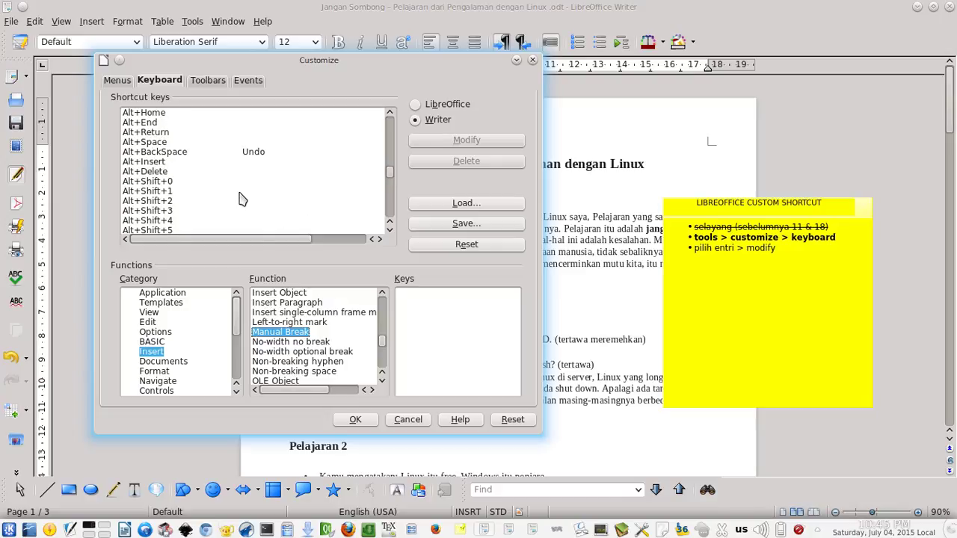
scroll(240, 199, up, 2)
scroll(238, 200, up, 1)
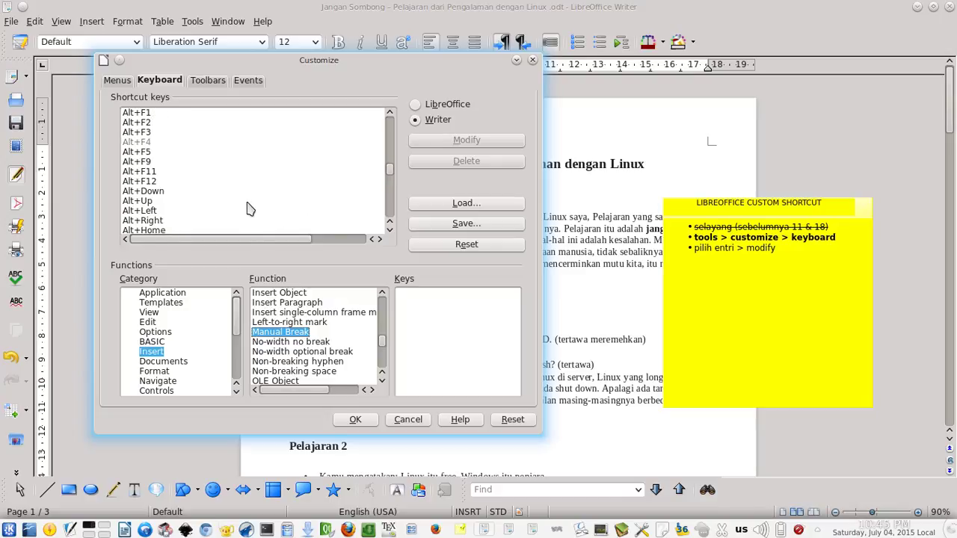
scroll(247, 207, up, 2)
scroll(193, 142, up, 3)
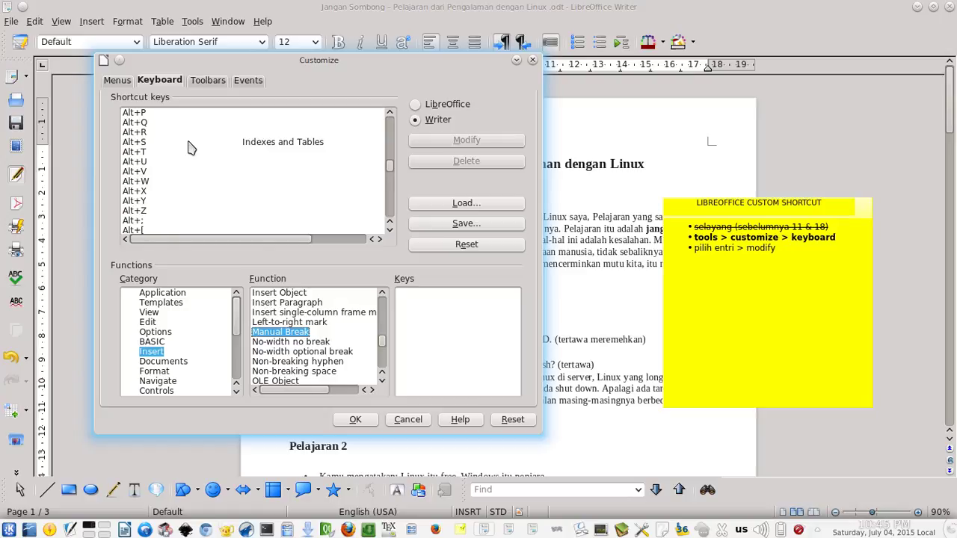
click(180, 166)
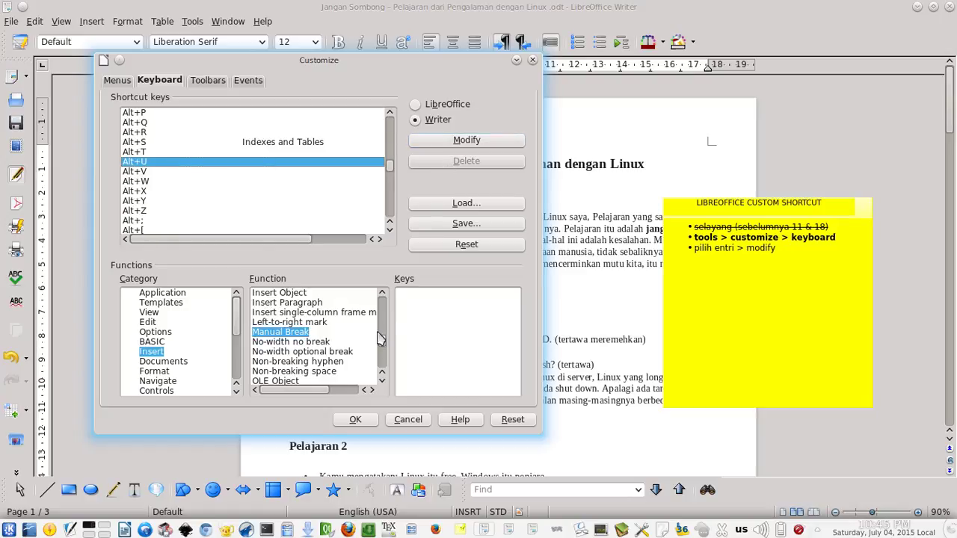
click(453, 146)
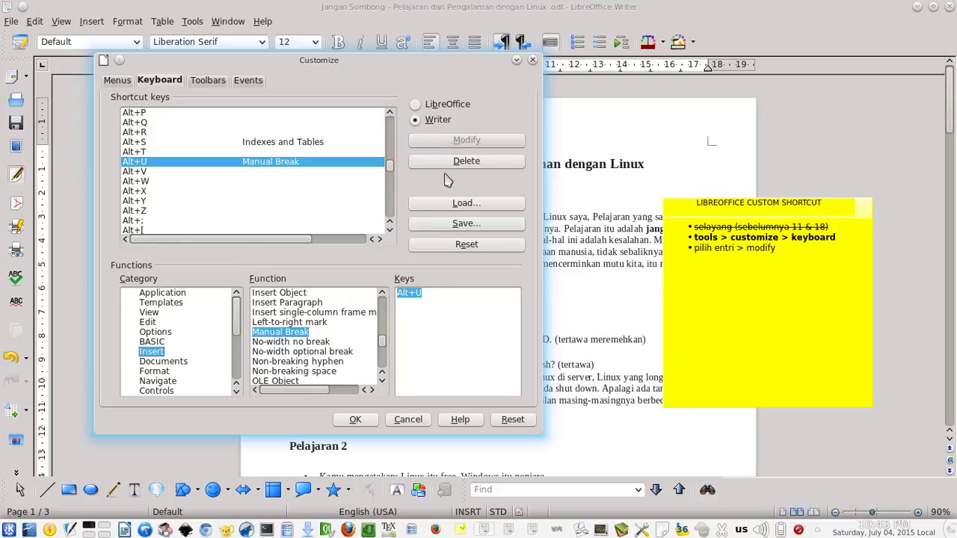
click(357, 420)
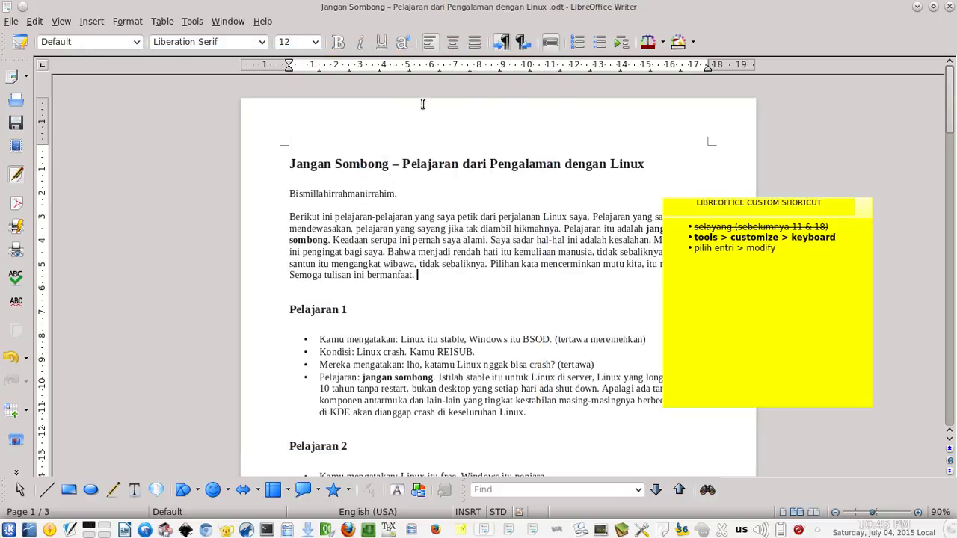
click(88, 22)
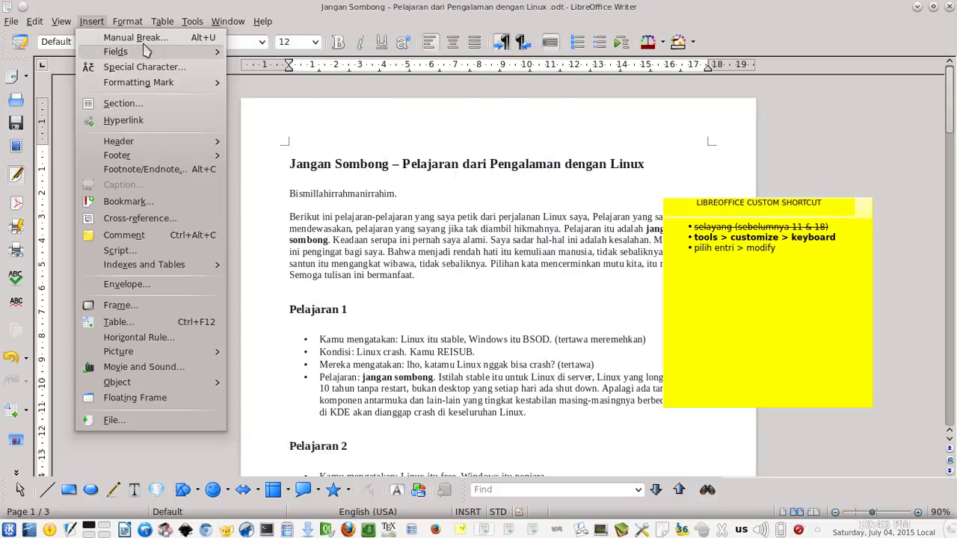
click(192, 21)
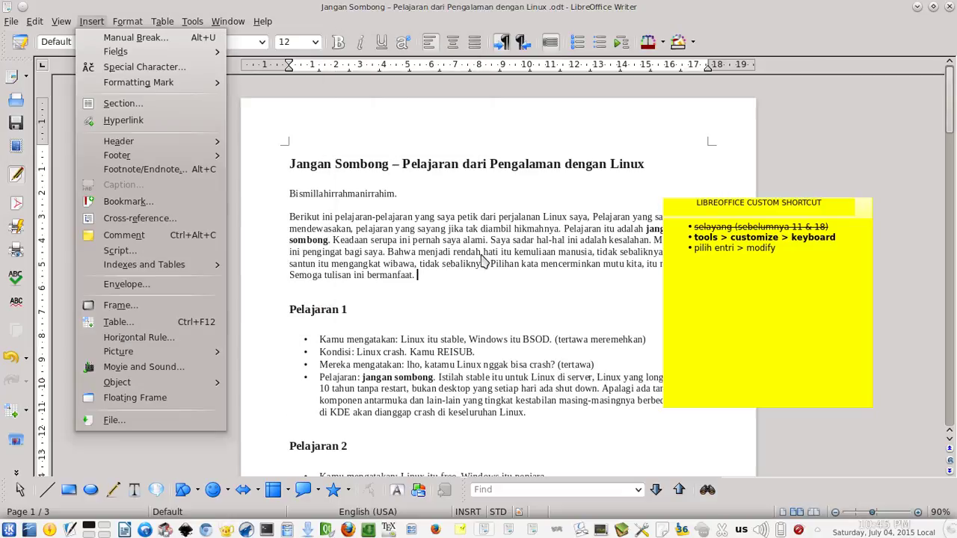
click(443, 275)
key(ctrl+shift+b)
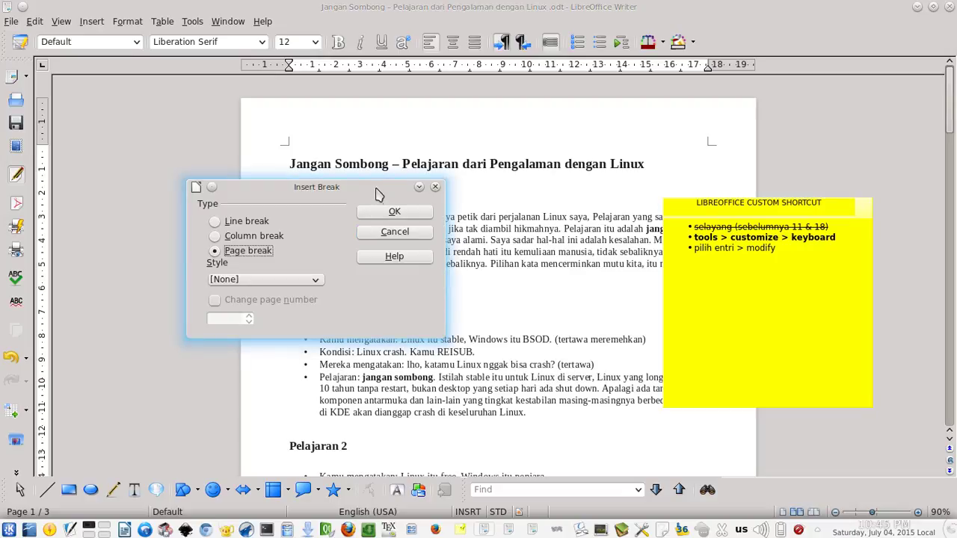
drag(377, 187, 443, 182)
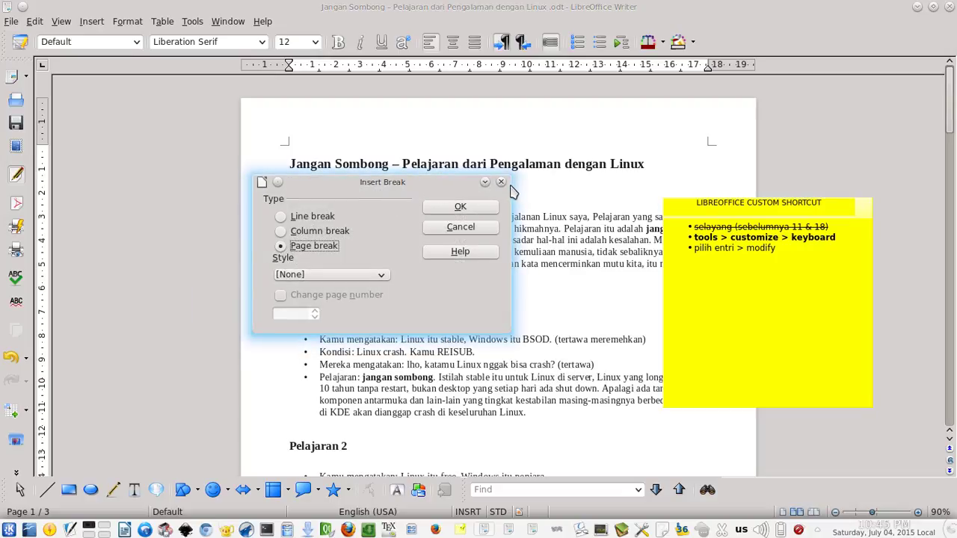
click(501, 181)
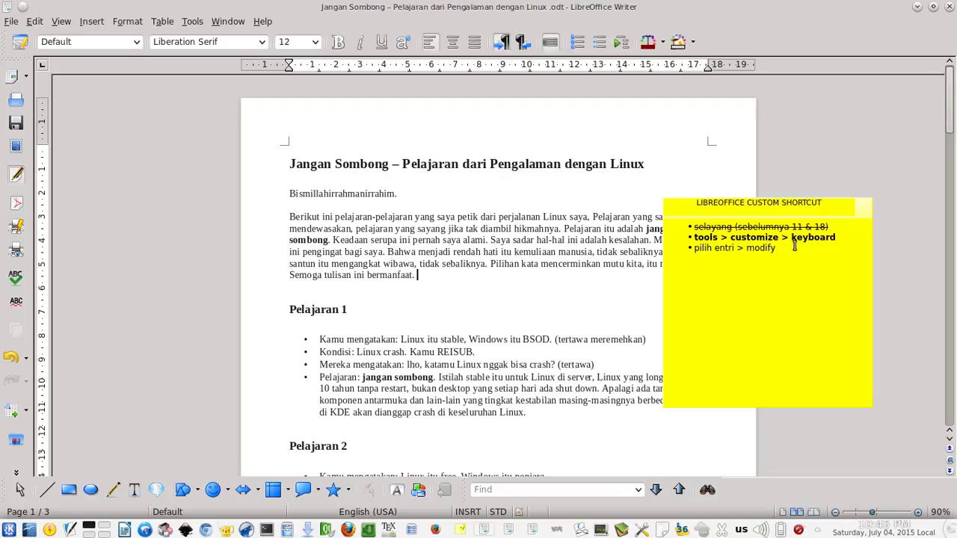
- Strike through 'tools > customize > keyboard' and 'pilih entri > modify', removing the stray bold
drag(835, 237, 698, 237)
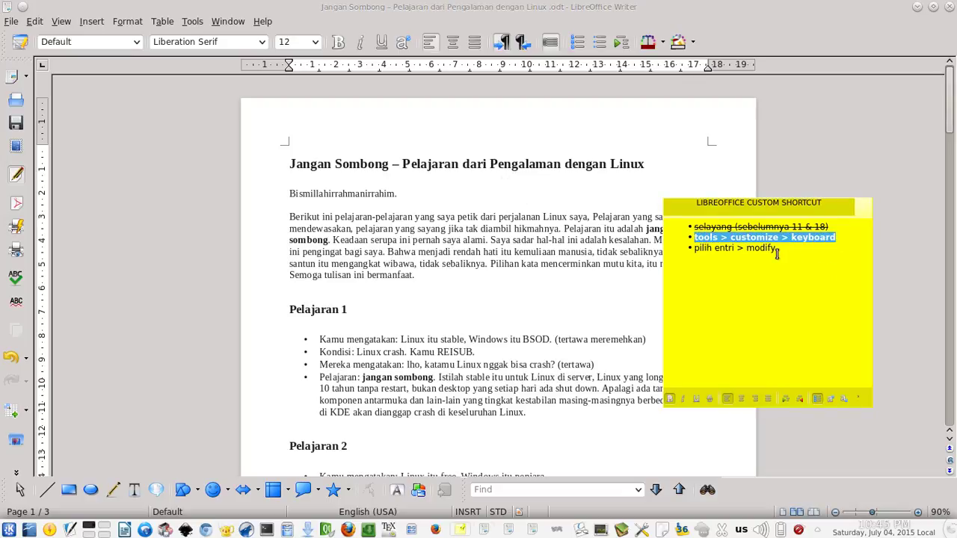
key(ctrl+shift+5)
drag(777, 253, 695, 250)
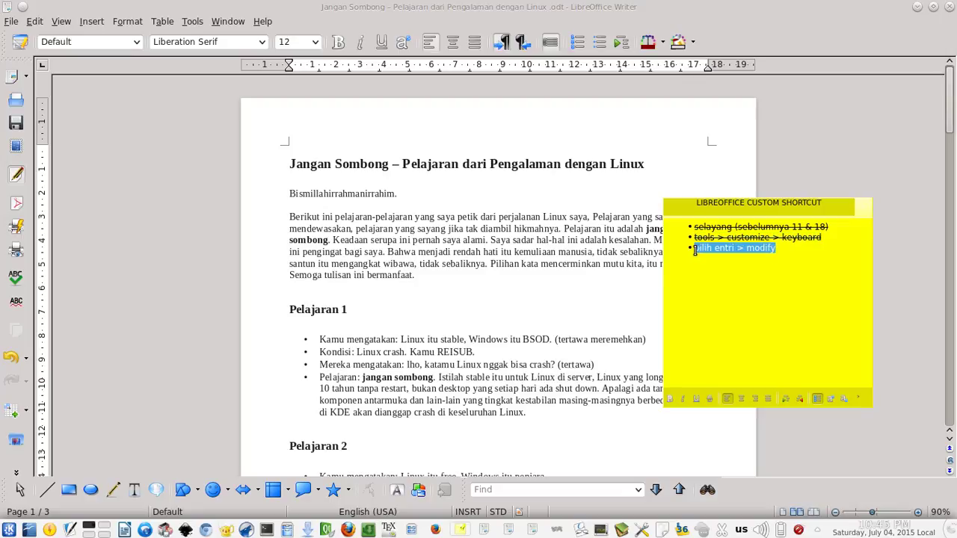
key(ctrl+b)
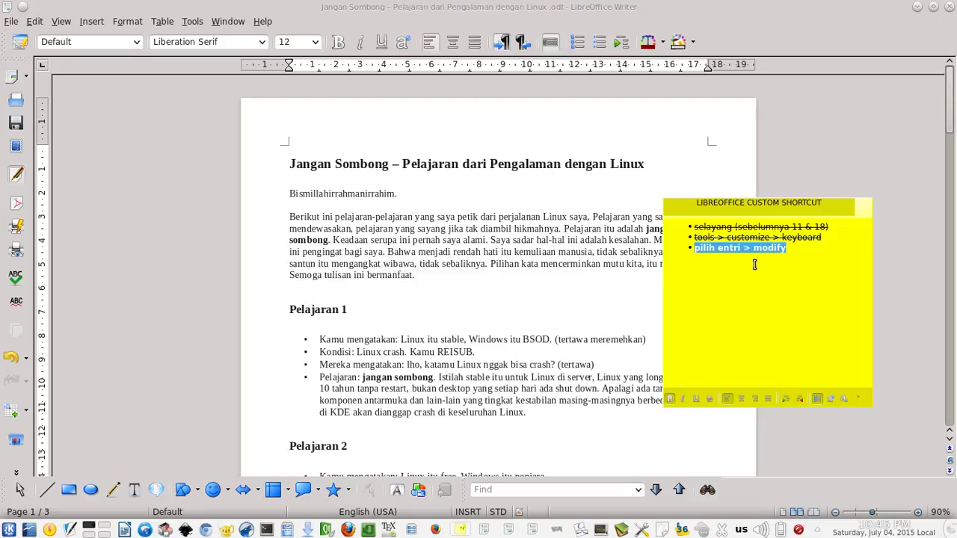
key(ctrl+shift+5)
key(ctrl+b)
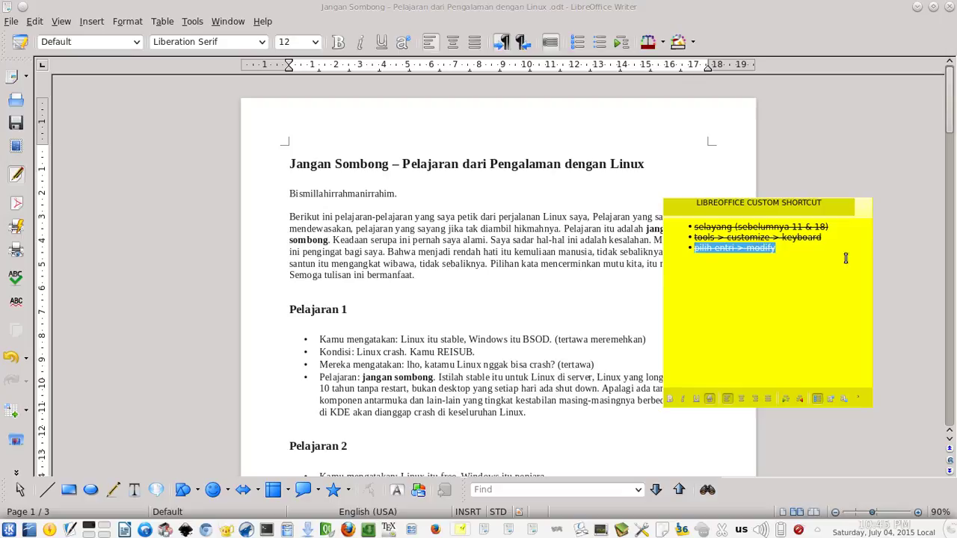
click(839, 247)
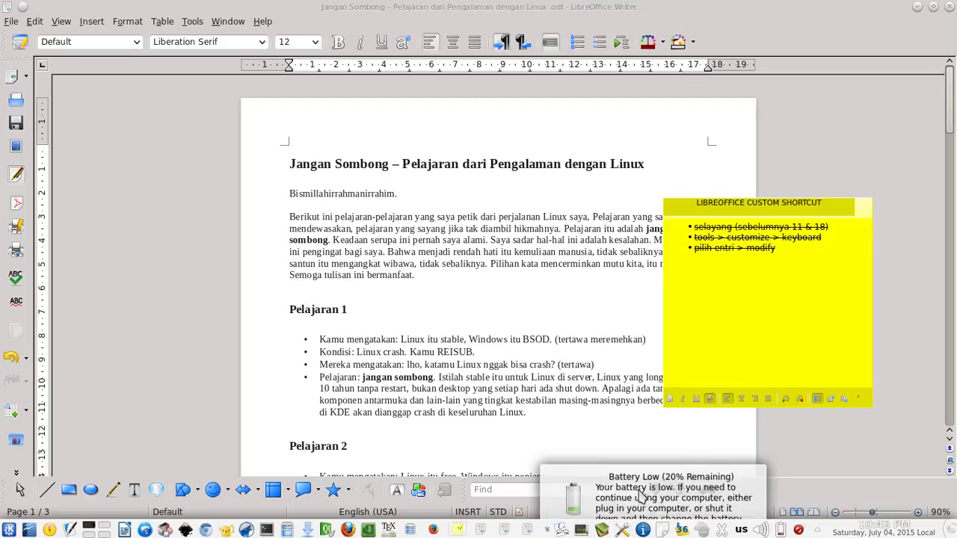
click(539, 529)
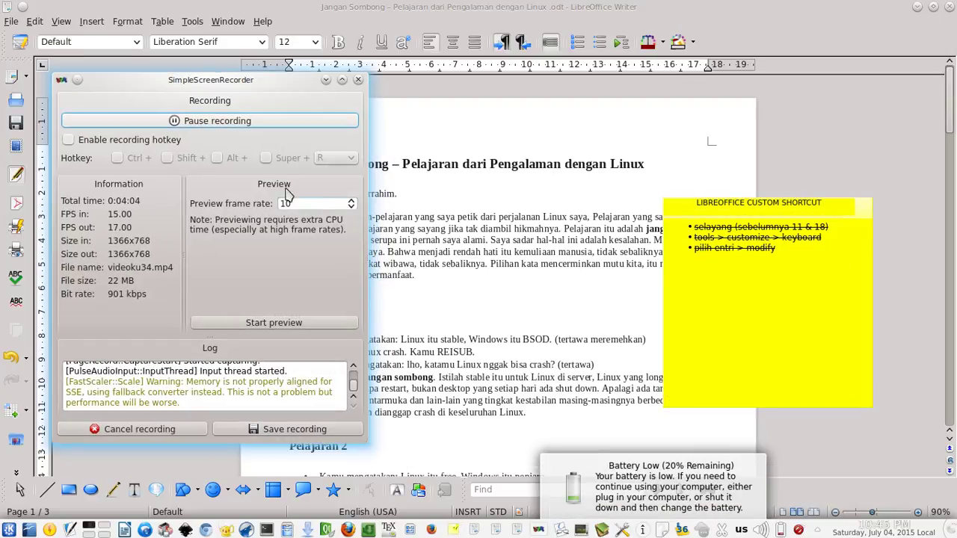